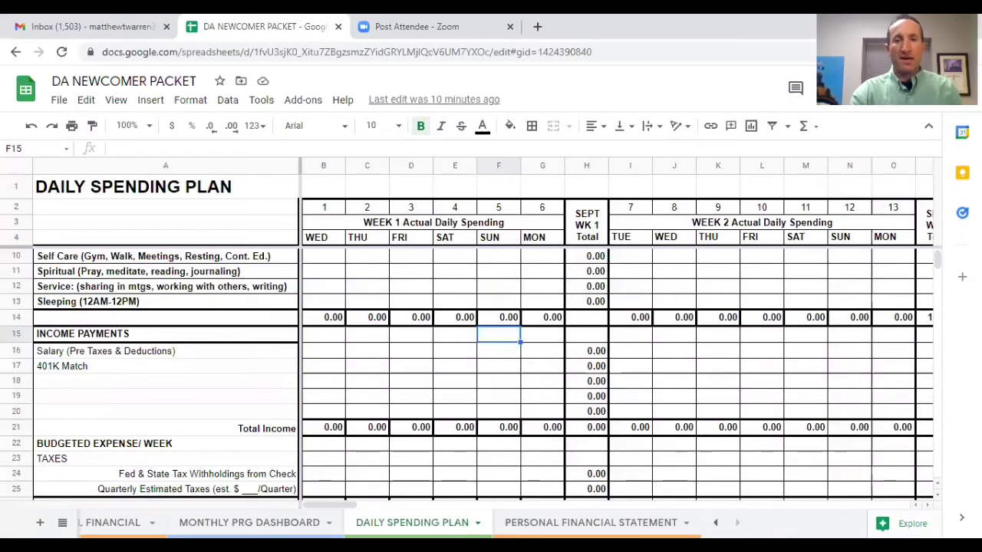
pyautogui.scroll(2, 398, 274)
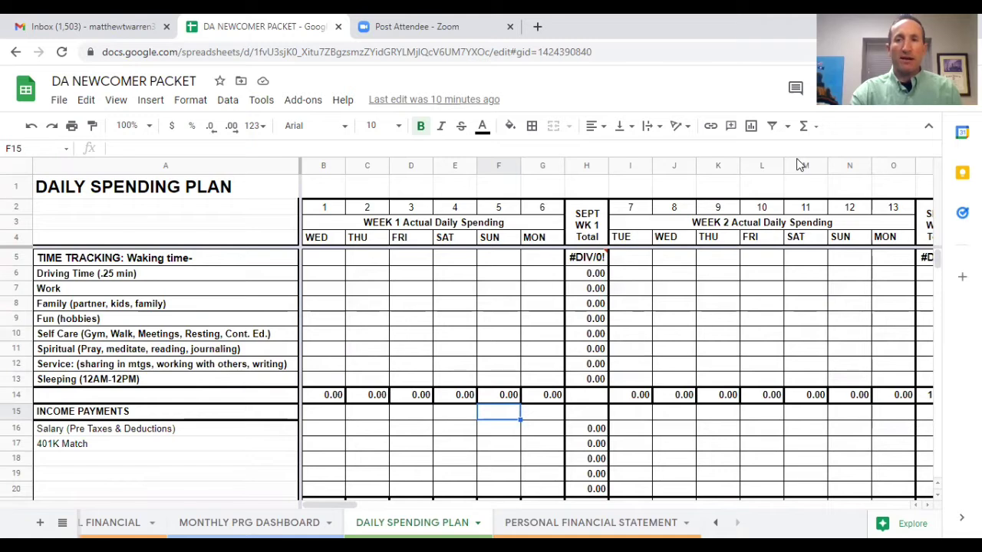
pyautogui.click(796, 87)
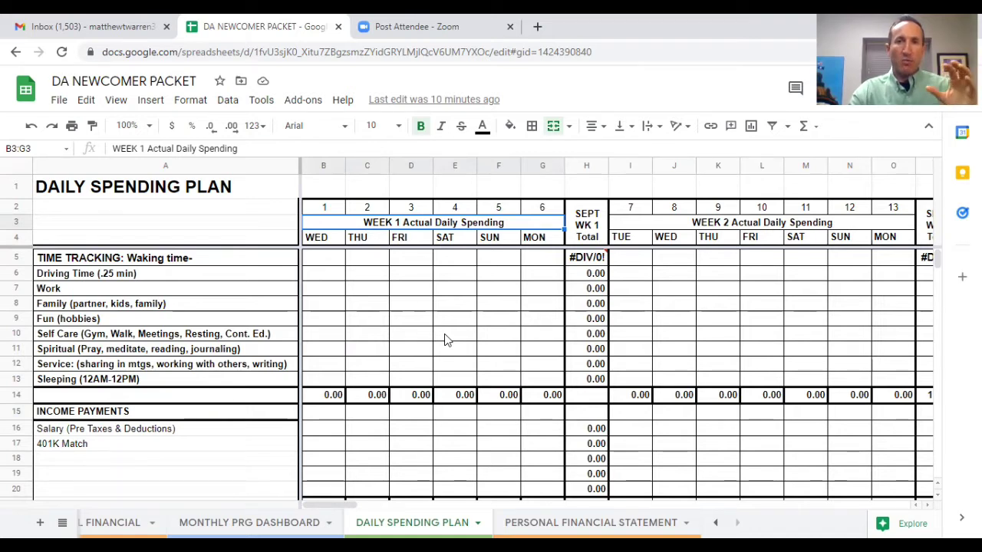
pyautogui.scroll(-5, 444, 335)
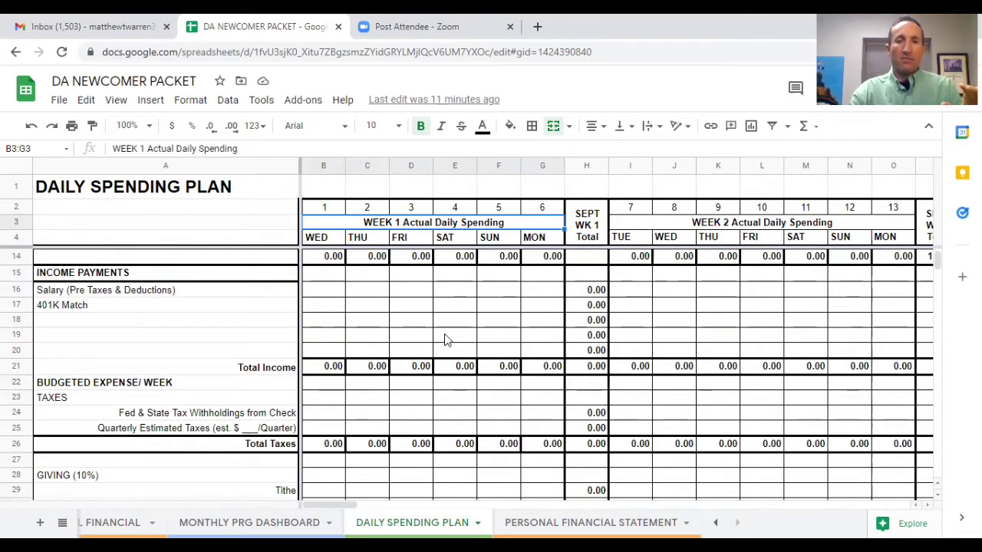
pyautogui.scroll(-1, 444, 338)
pyautogui.scroll(1, 445, 340)
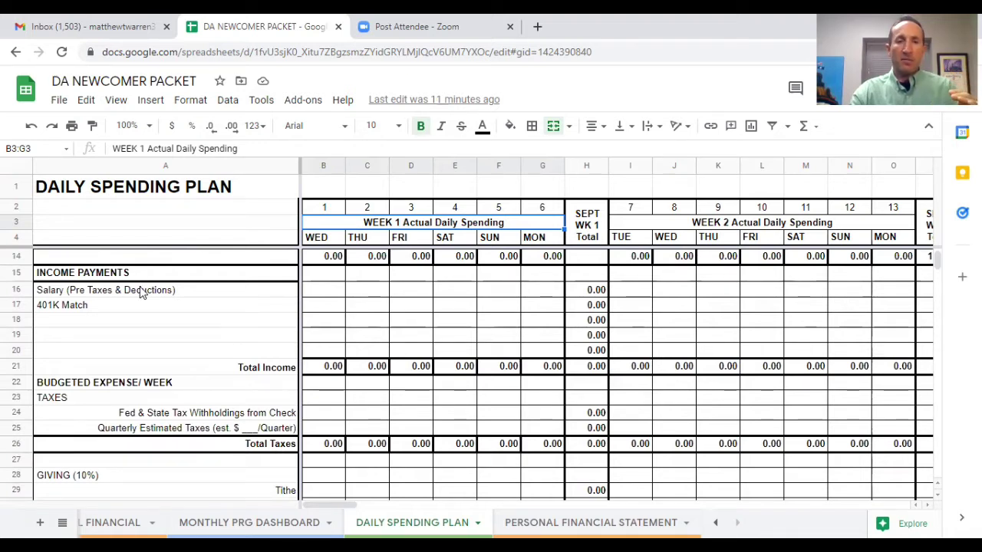
pyautogui.scroll(-10, 165, 374)
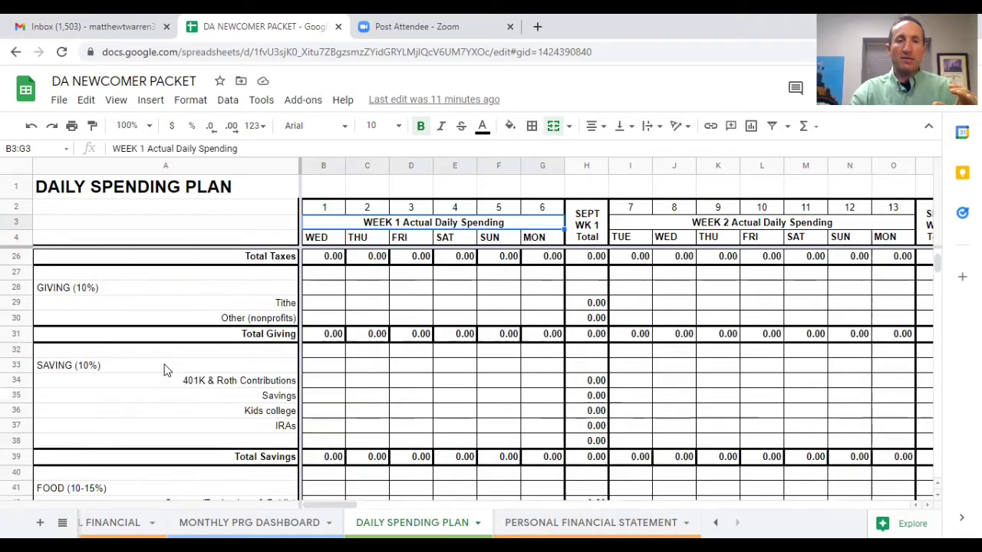
pyautogui.scroll(-4, 165, 370)
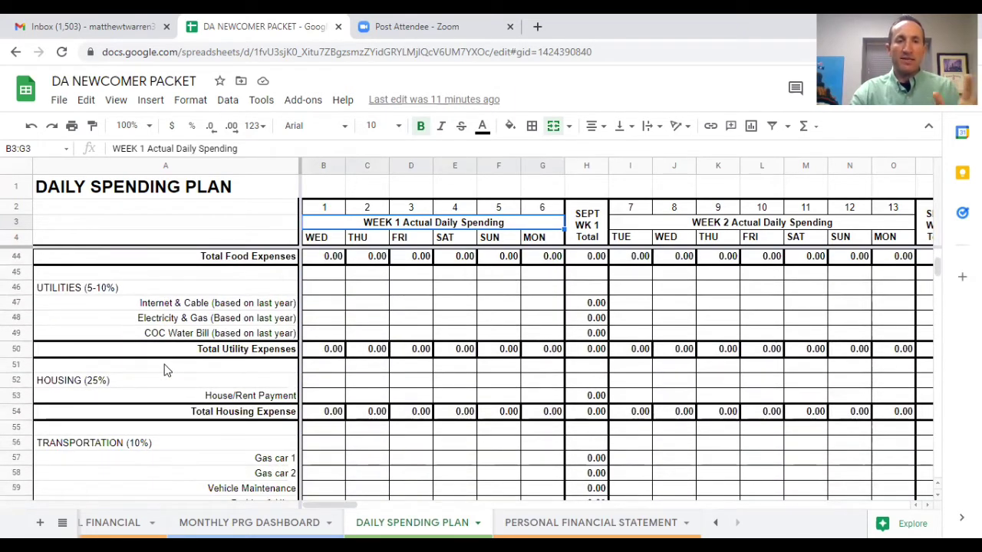
pyautogui.scroll(-12, 165, 371)
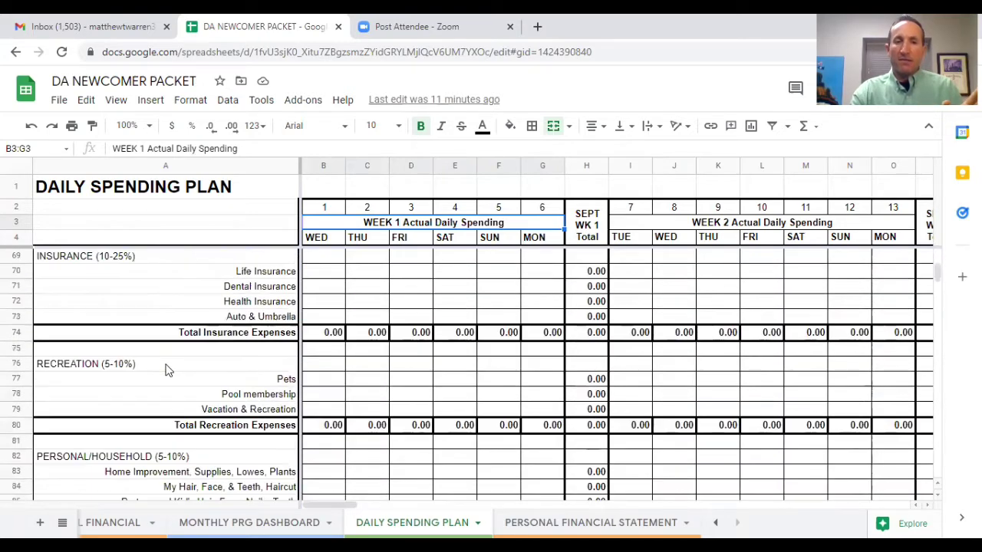
pyautogui.scroll(-8, 168, 371)
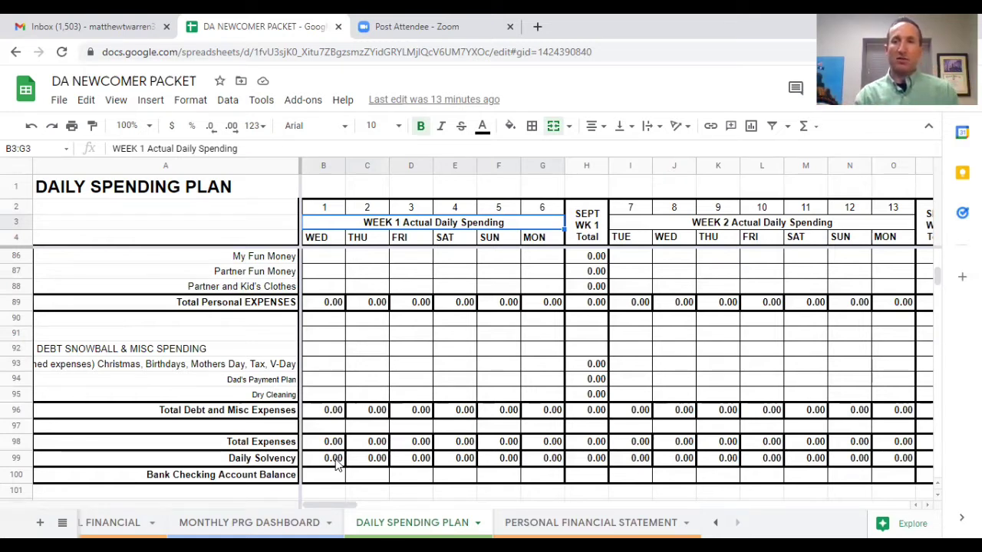
pyautogui.scroll(-1, 336, 464)
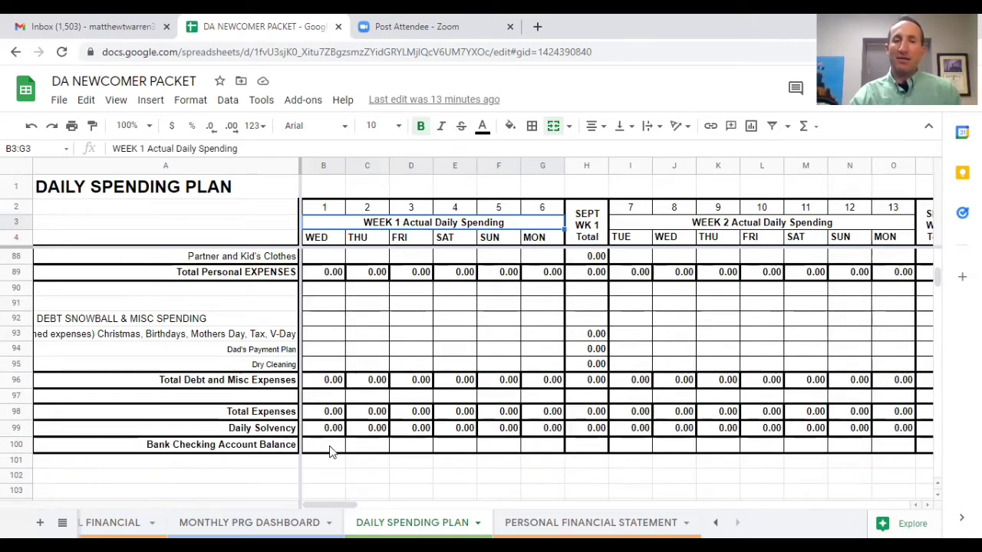
pyautogui.click(413, 452)
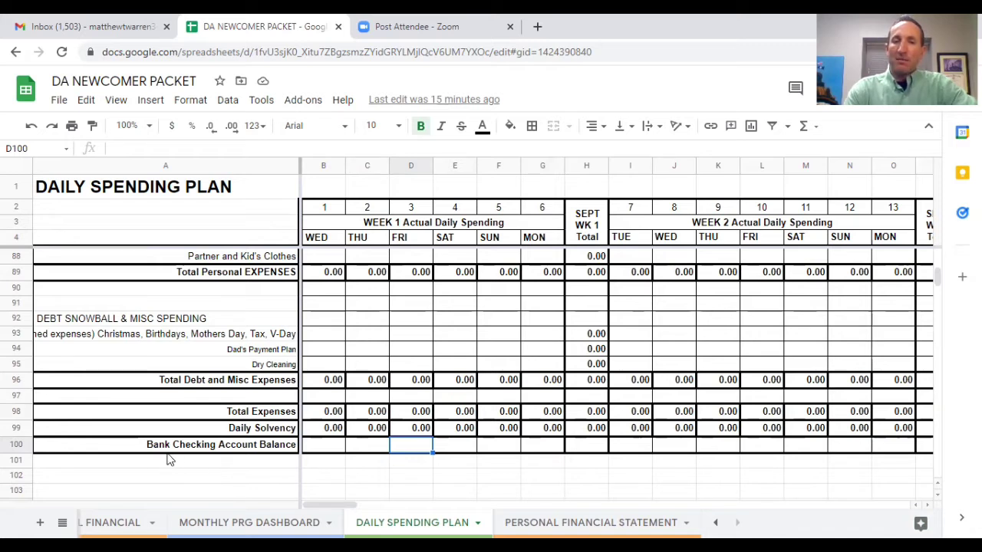
pyautogui.click(404, 464)
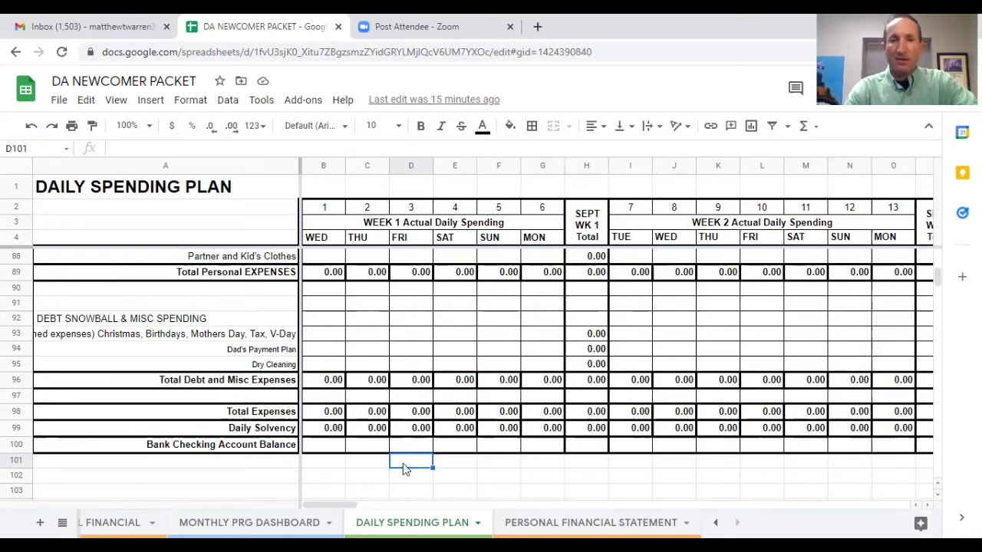
pyautogui.scroll(2, 422, 345)
pyautogui.scroll(15, 423, 346)
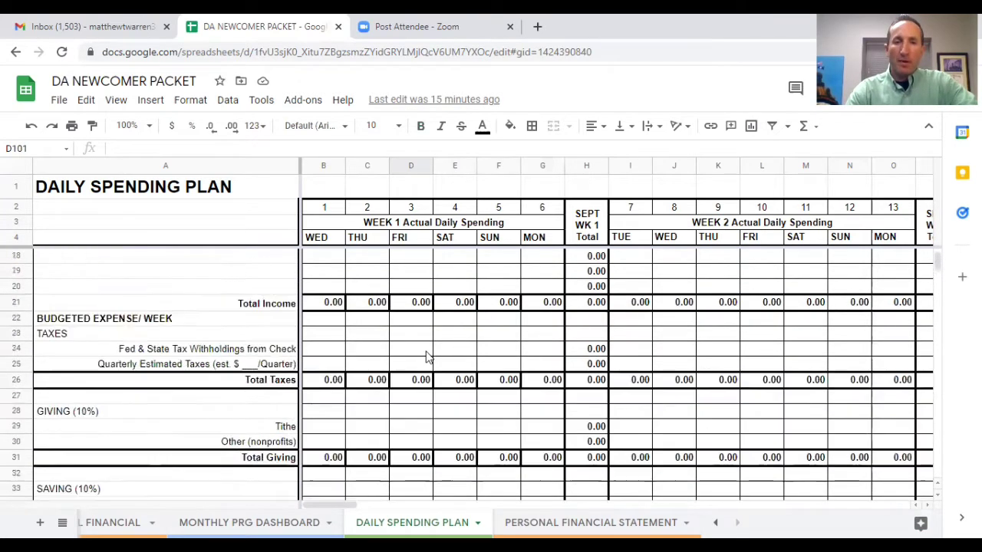
pyautogui.scroll(-3, 427, 357)
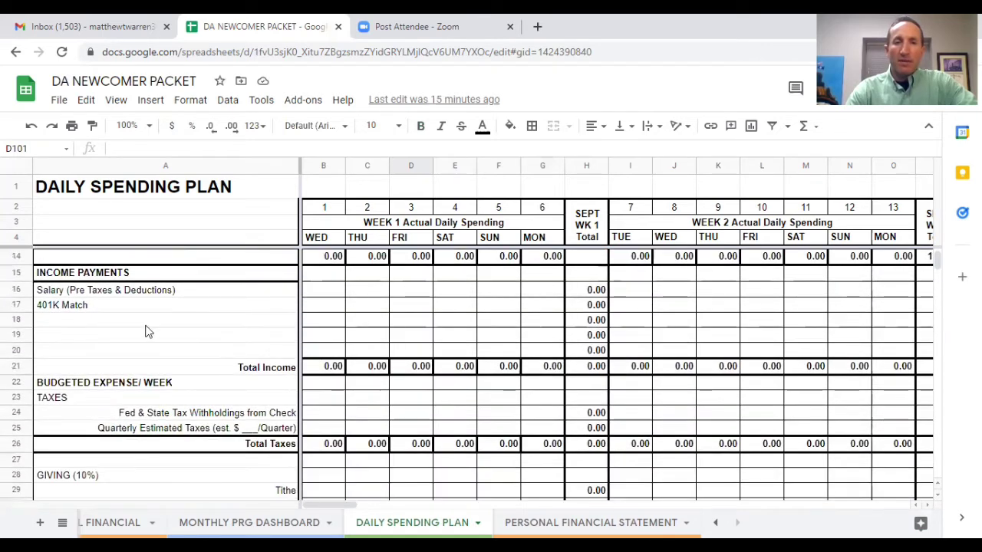
pyautogui.click(66, 293)
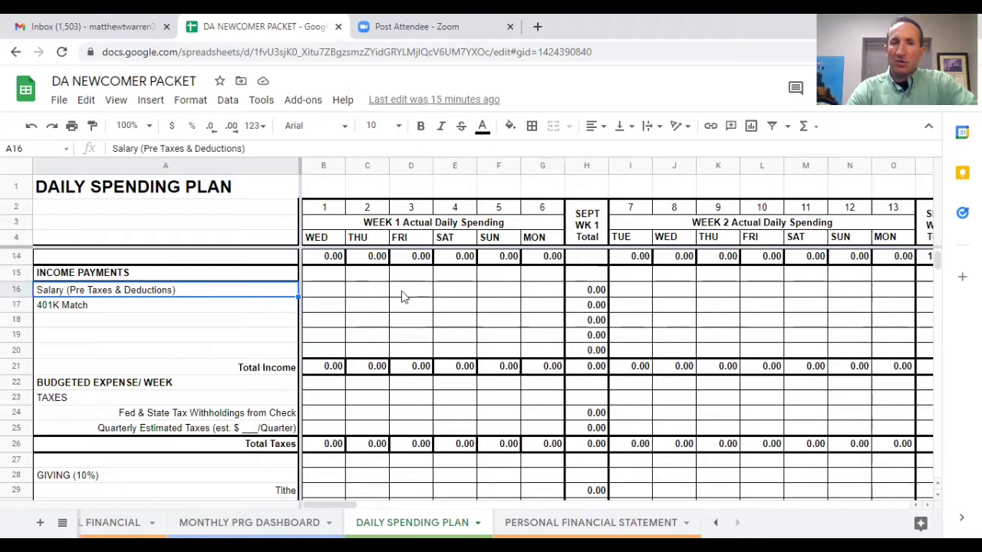
pyautogui.click(359, 293)
pyautogui.click(411, 293)
pyautogui.click(459, 294)
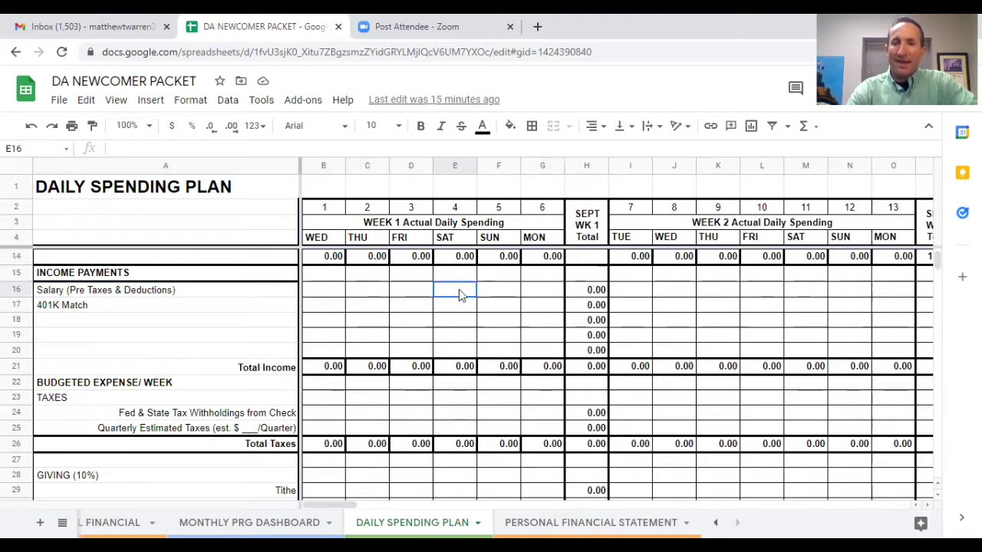
pyautogui.click(513, 294)
pyautogui.click(537, 295)
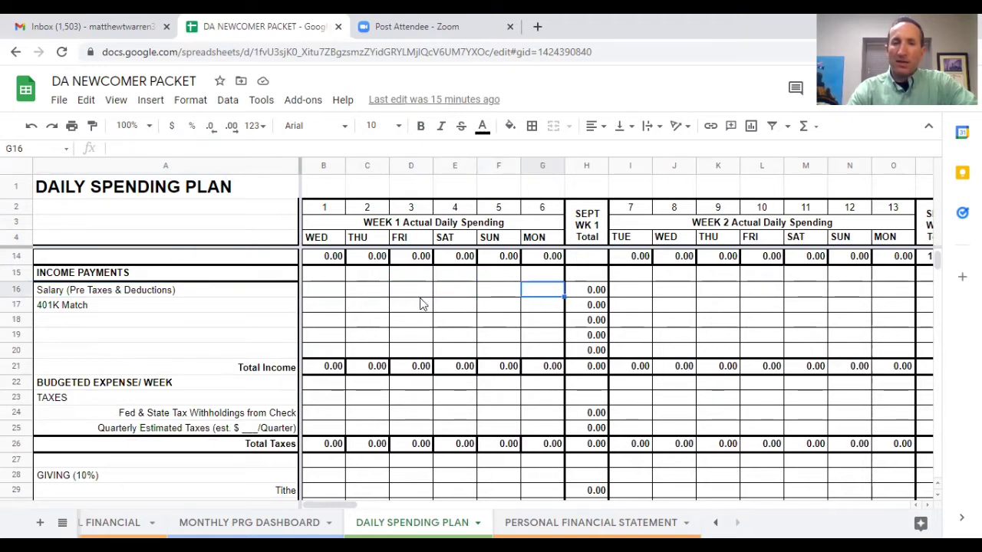
pyautogui.click(241, 309)
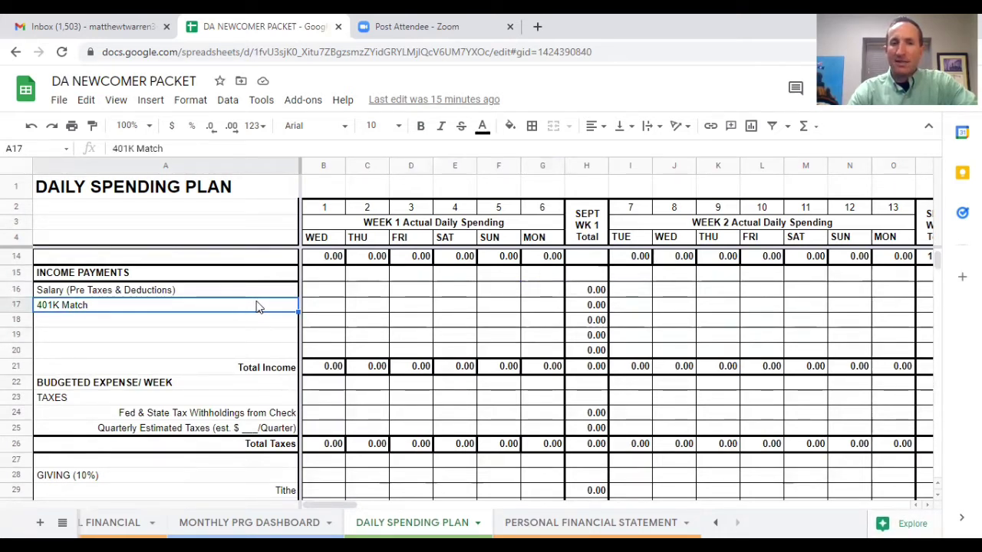
pyautogui.click(335, 308)
pyautogui.click(365, 311)
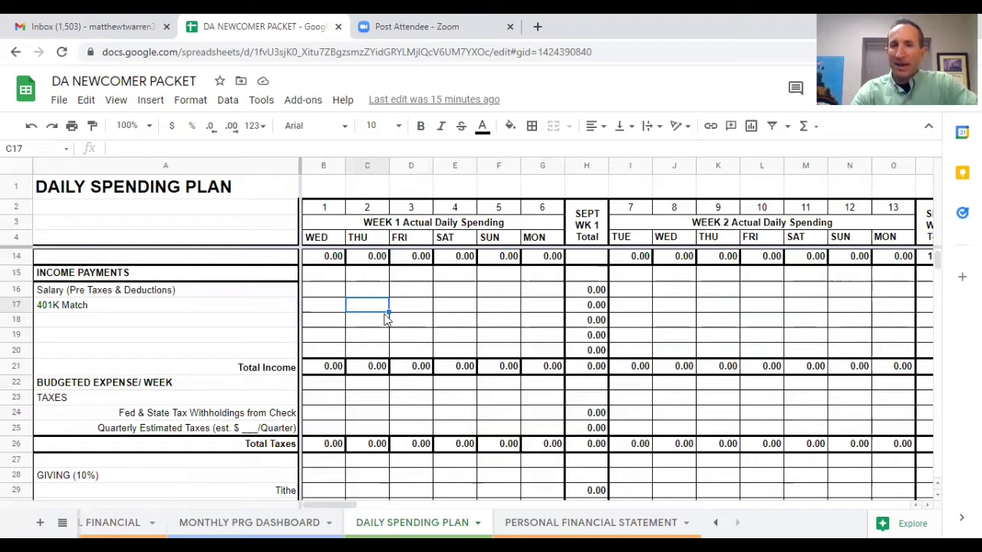
pyautogui.click(481, 312)
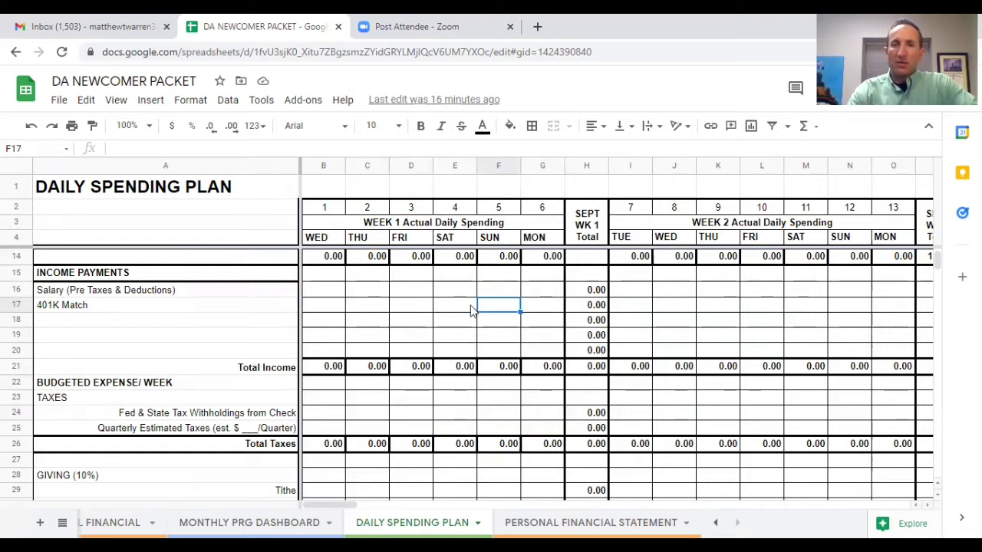
pyautogui.click(108, 323)
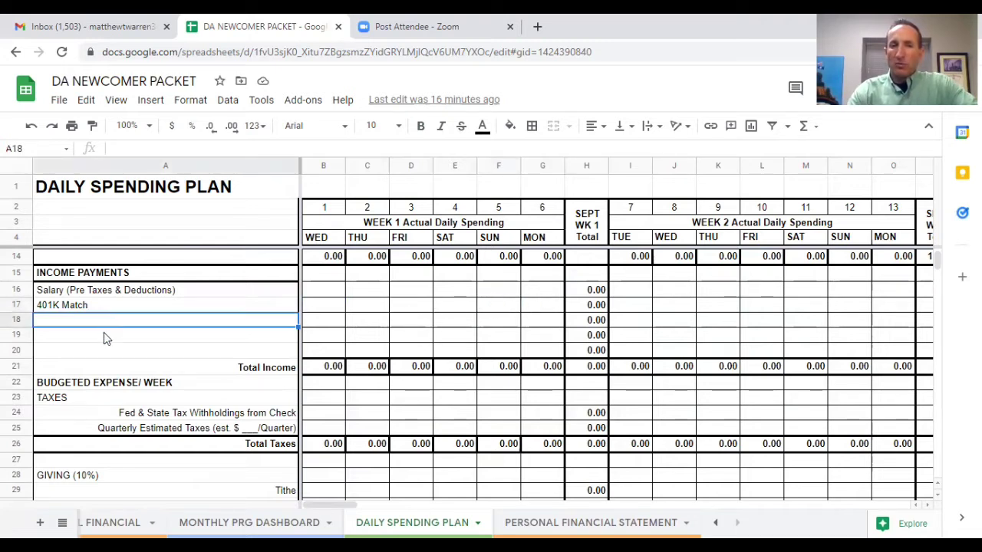
pyautogui.click(105, 335)
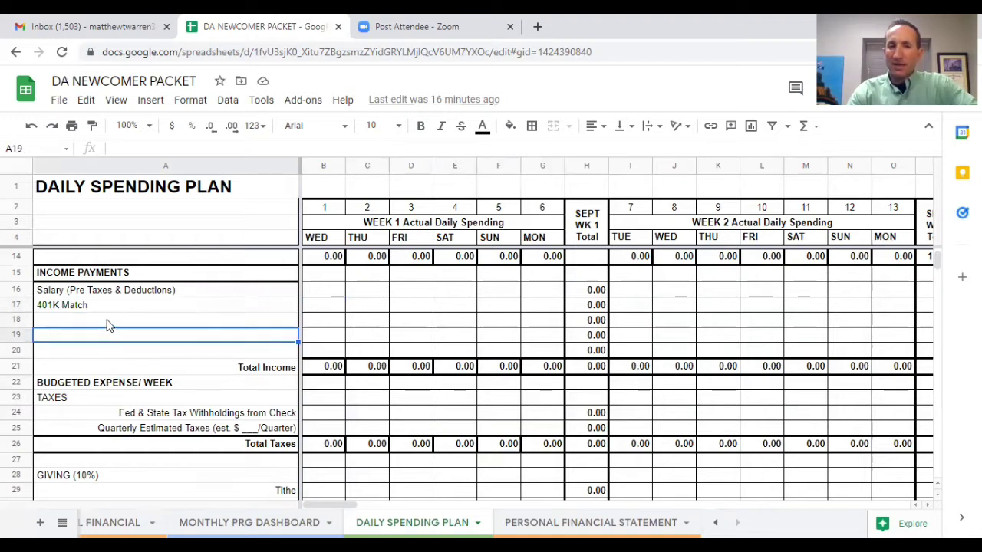
pyautogui.click(108, 323)
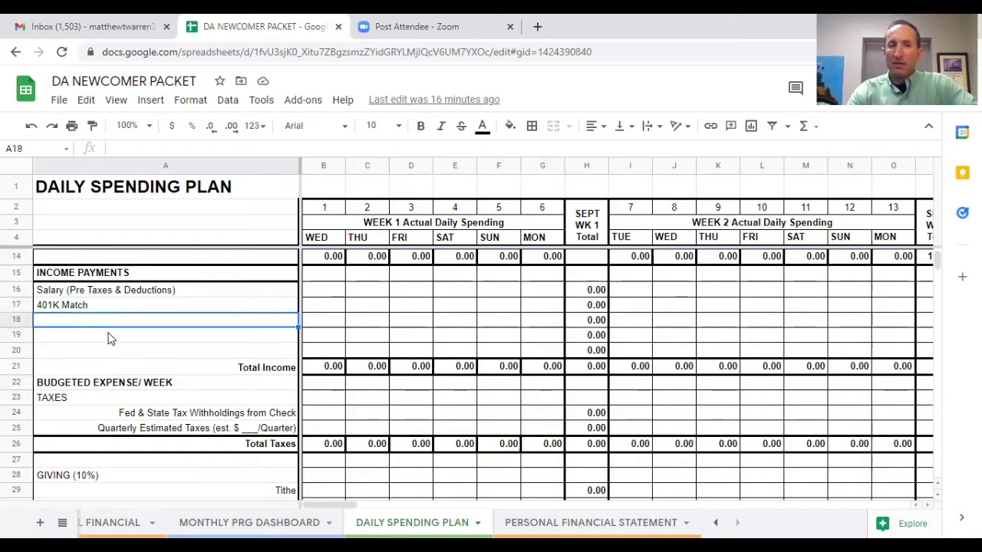
pyautogui.click(110, 342)
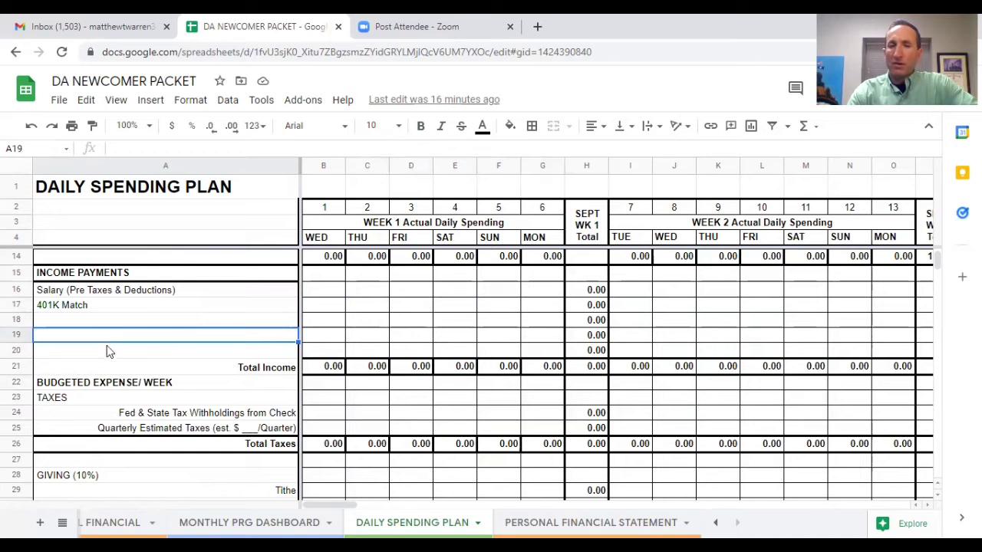
pyautogui.moveTo(106, 352); pyautogui.dragTo(105, 322)
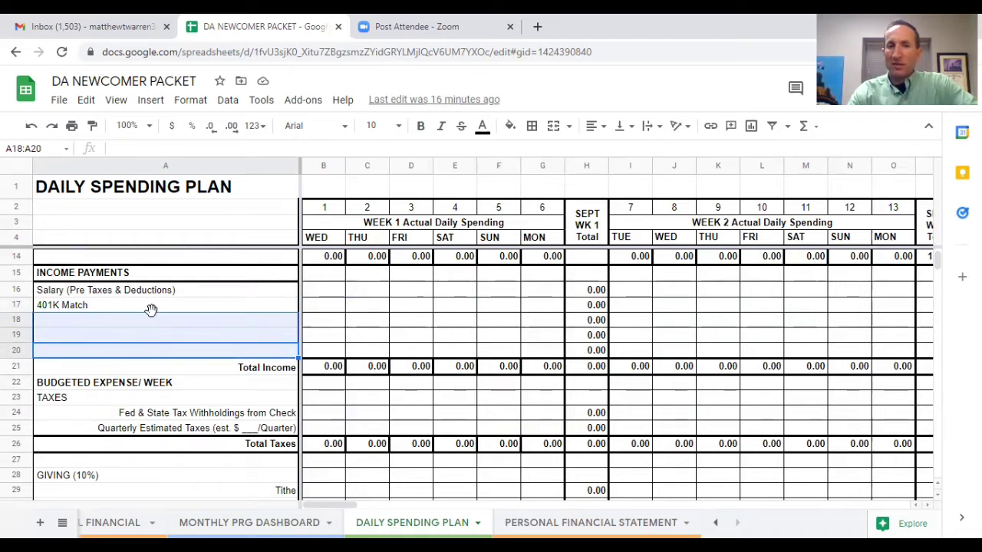
pyautogui.scroll(-3, 143, 330)
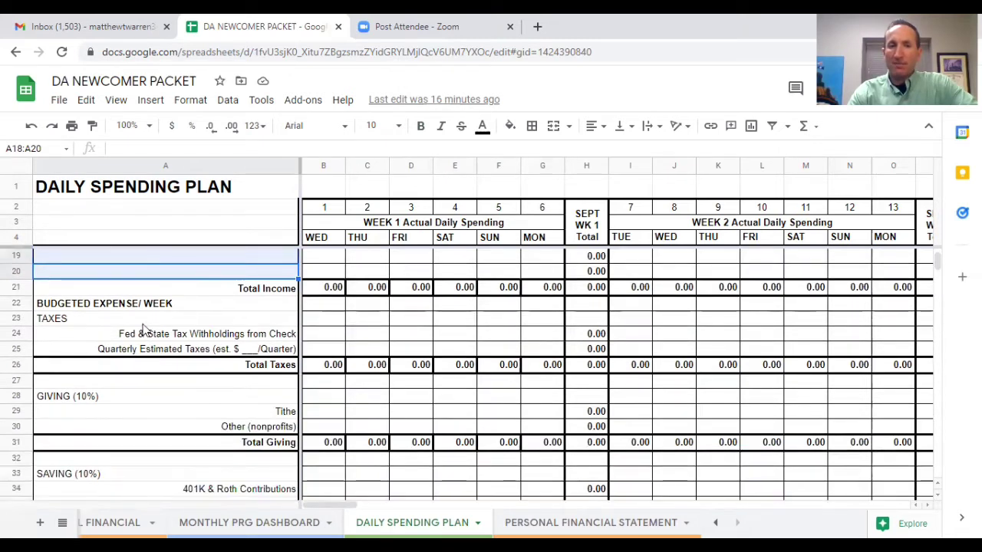
pyautogui.click(151, 307)
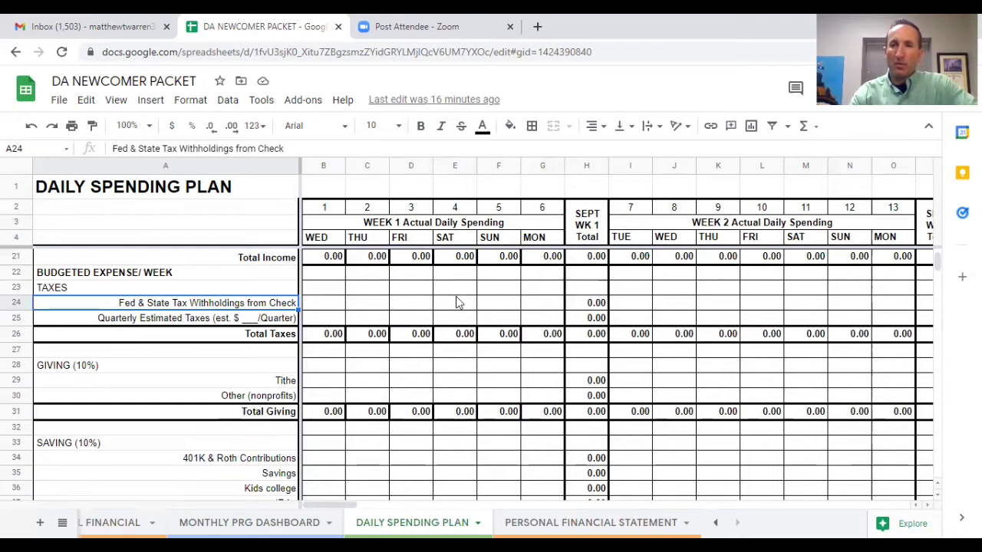
pyautogui.scroll(-1, 442, 300)
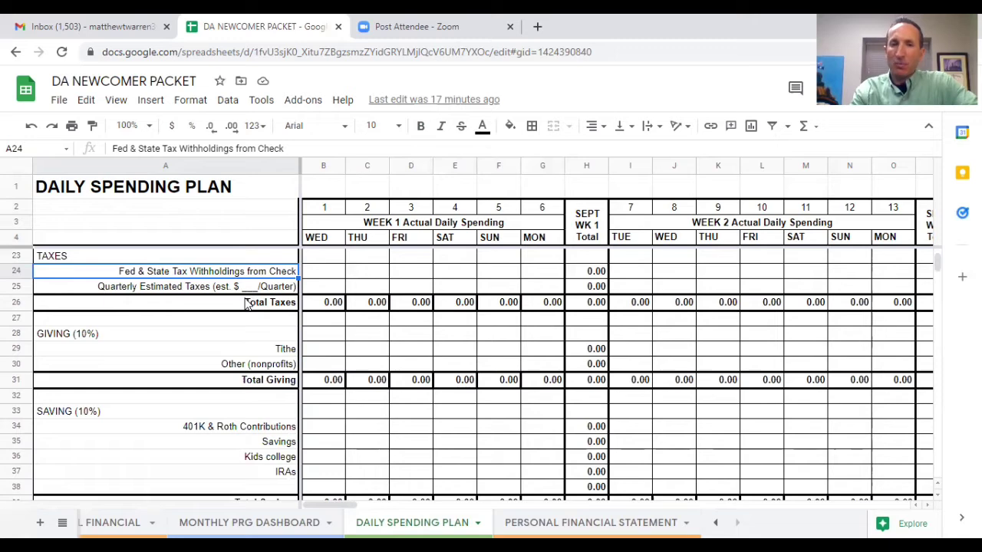
pyautogui.click(318, 288)
pyautogui.click(377, 287)
pyautogui.click(449, 288)
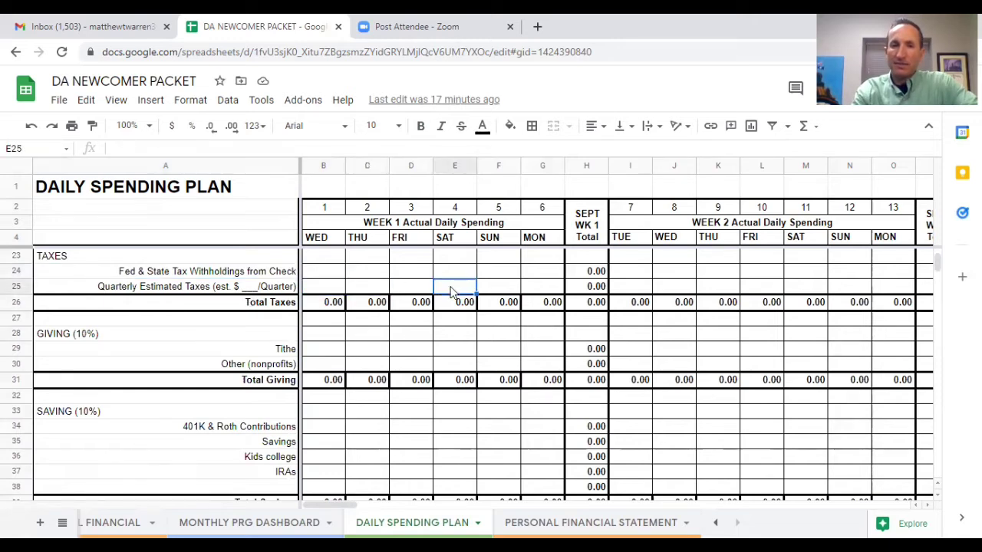
pyautogui.scroll(-3, 407, 299)
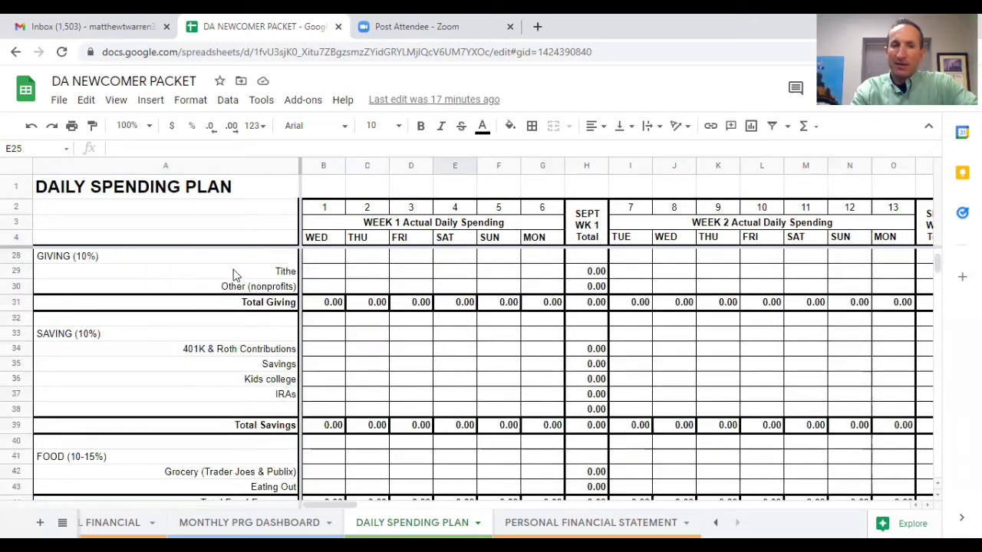
pyautogui.click(293, 275)
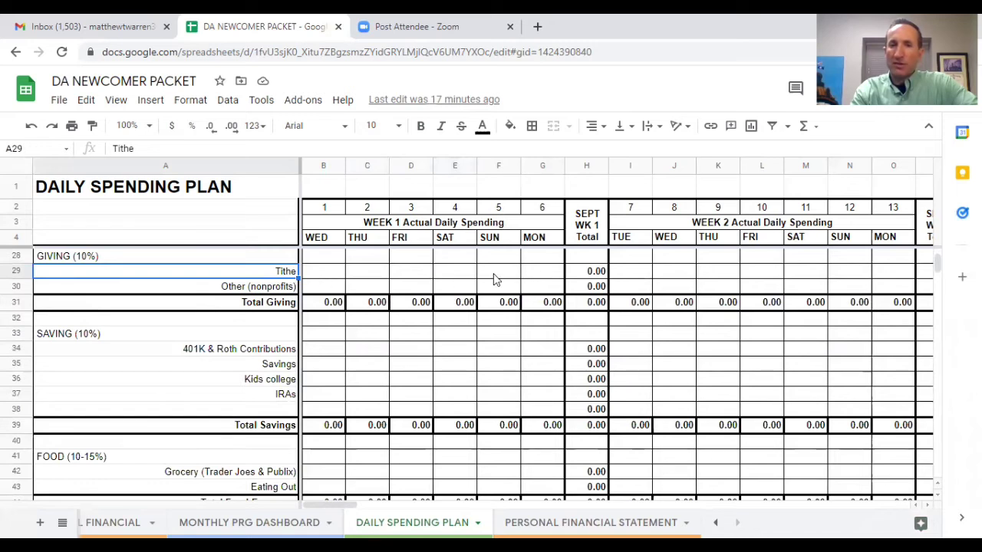
pyautogui.click(495, 278)
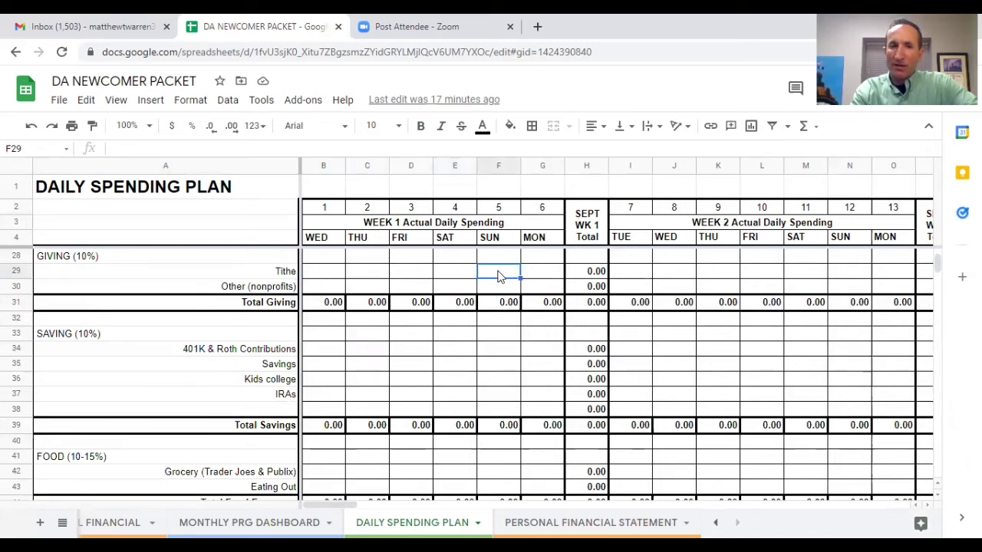
pyautogui.click(443, 290)
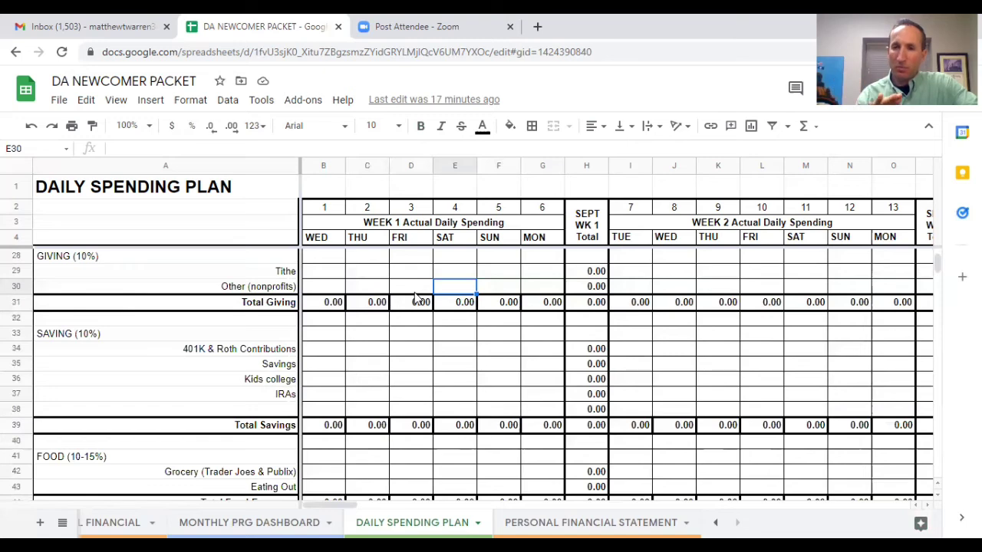
pyautogui.scroll(-2, 482, 303)
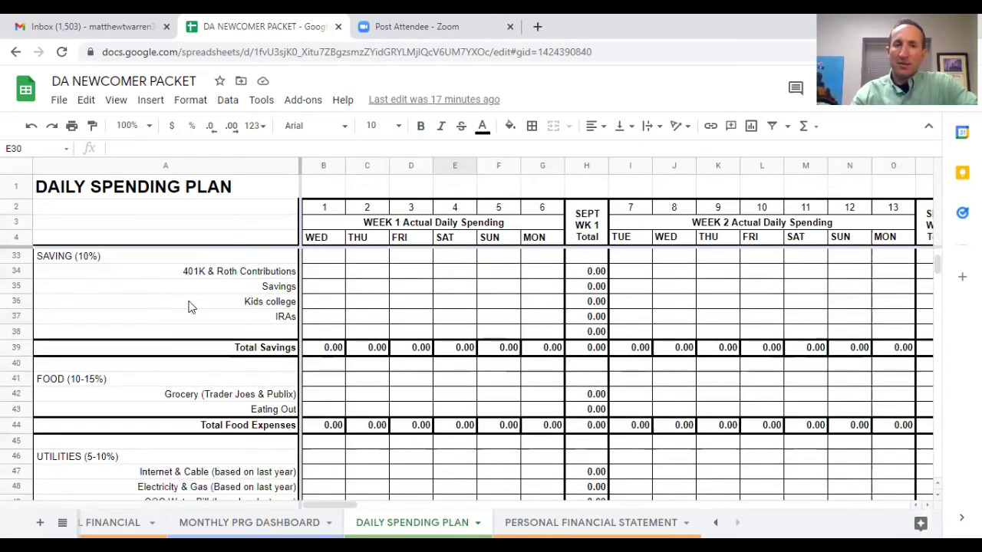
pyautogui.click(377, 276)
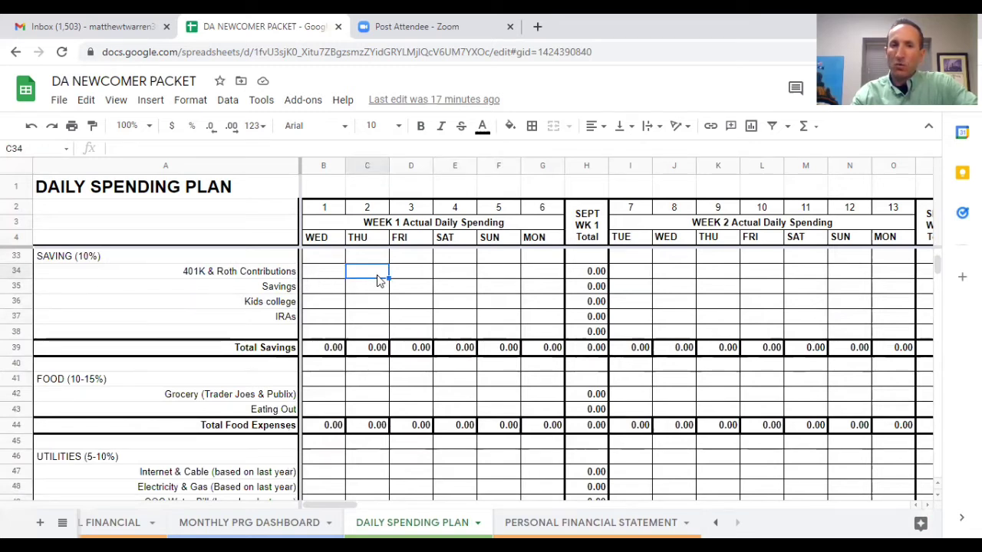
pyautogui.click(369, 292)
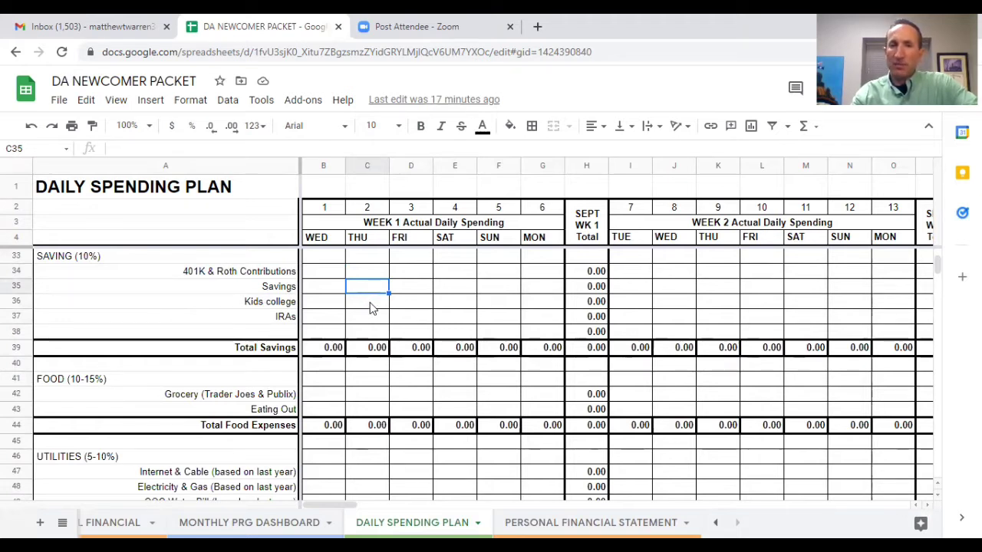
pyautogui.click(371, 307)
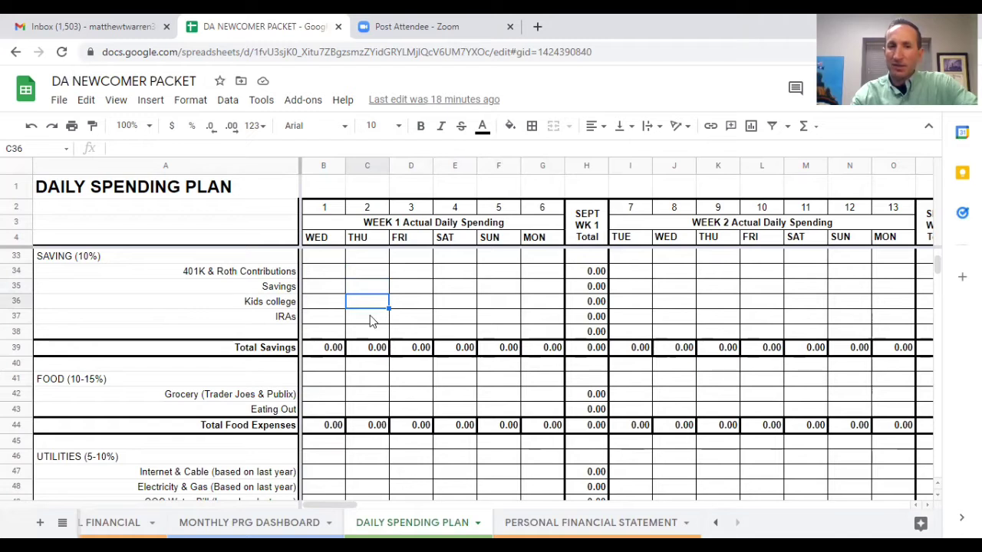
pyautogui.click(370, 320)
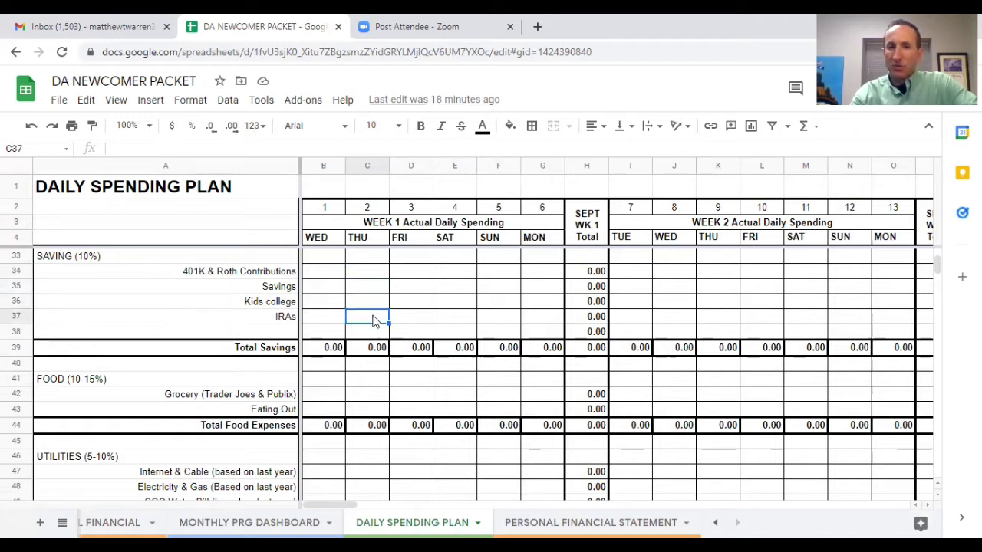
pyautogui.moveTo(373, 276); pyautogui.dragTo(373, 322)
pyautogui.click(355, 287)
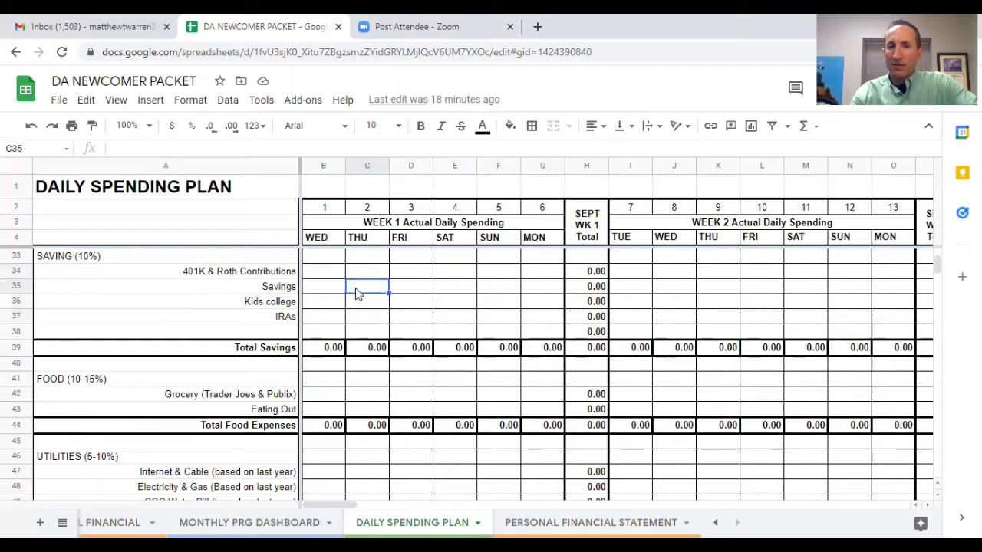
pyautogui.click(290, 290)
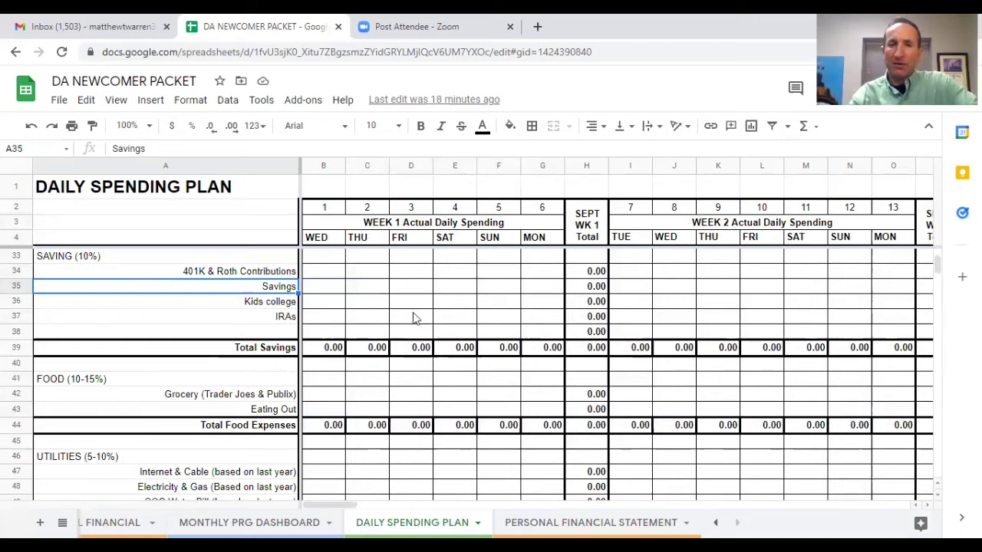
# Step: Scroll to the FOOD (10-15%) section and point out the empty Grocery and Eating Out rows
pyautogui.scroll(-2, 368, 314)
pyautogui.scroll(-1, 368, 320)
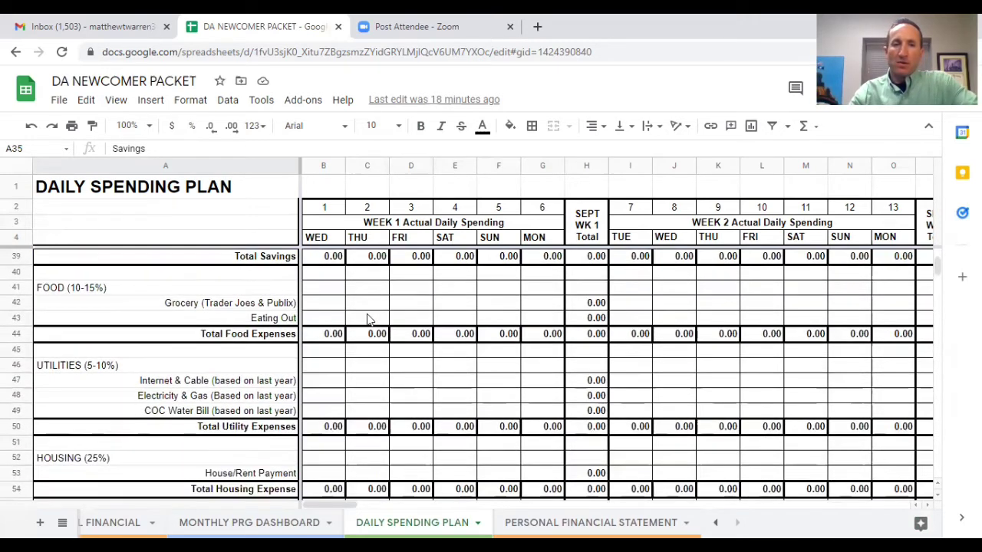
pyautogui.click(192, 306)
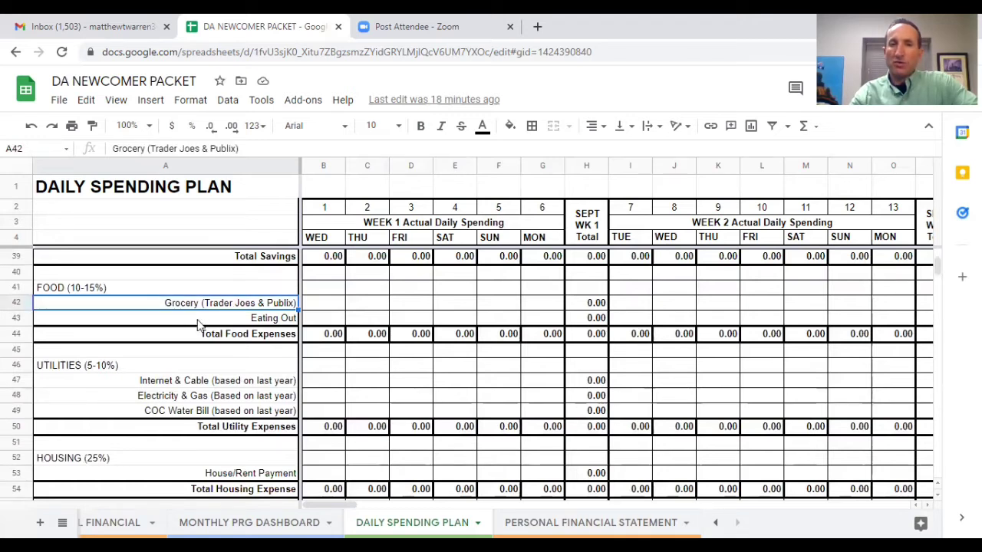
pyautogui.click(200, 322)
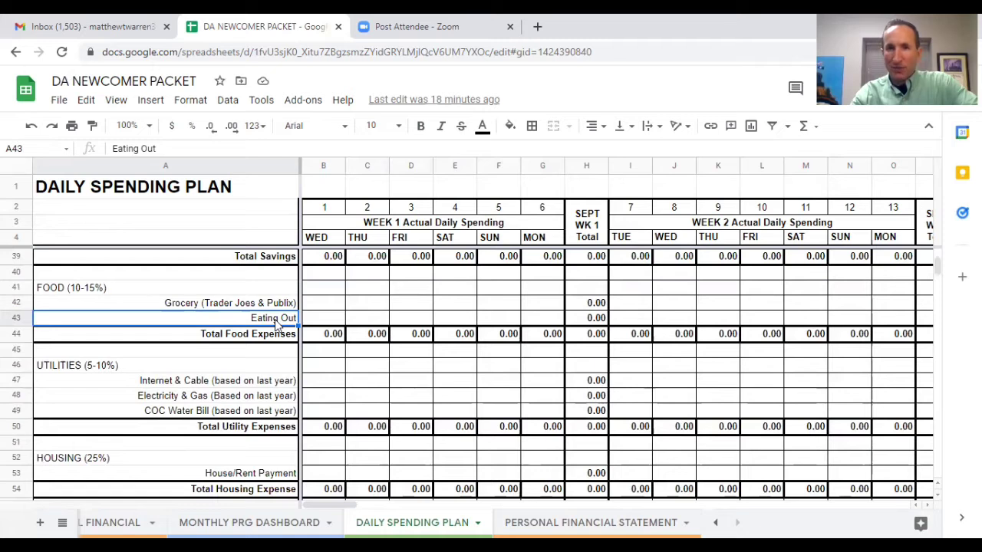
pyautogui.click(325, 309)
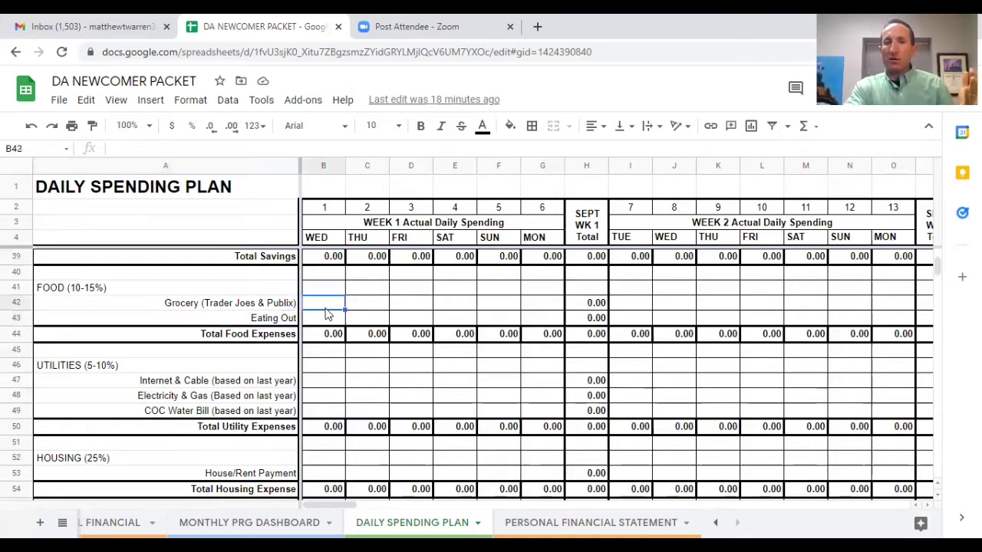
pyautogui.click(270, 309)
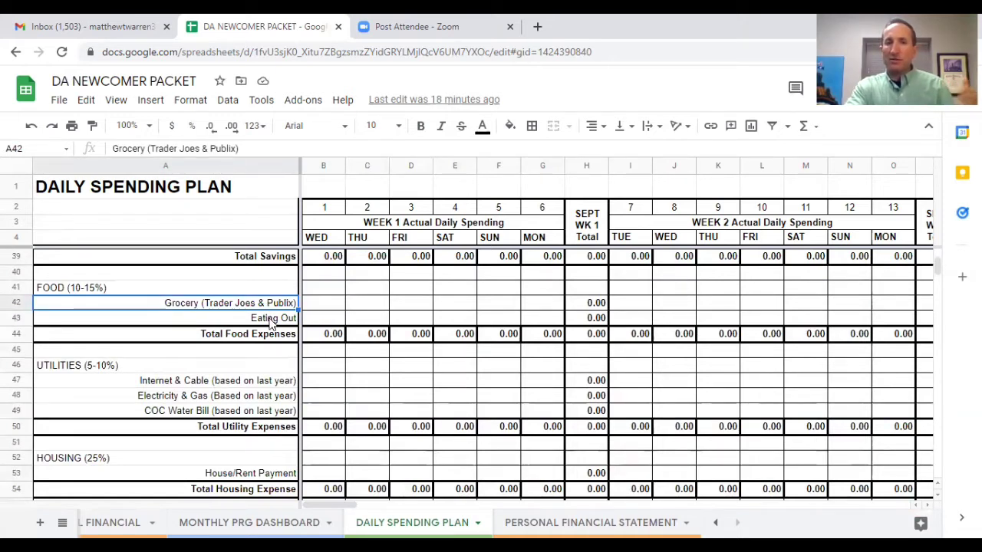
pyautogui.click(273, 325)
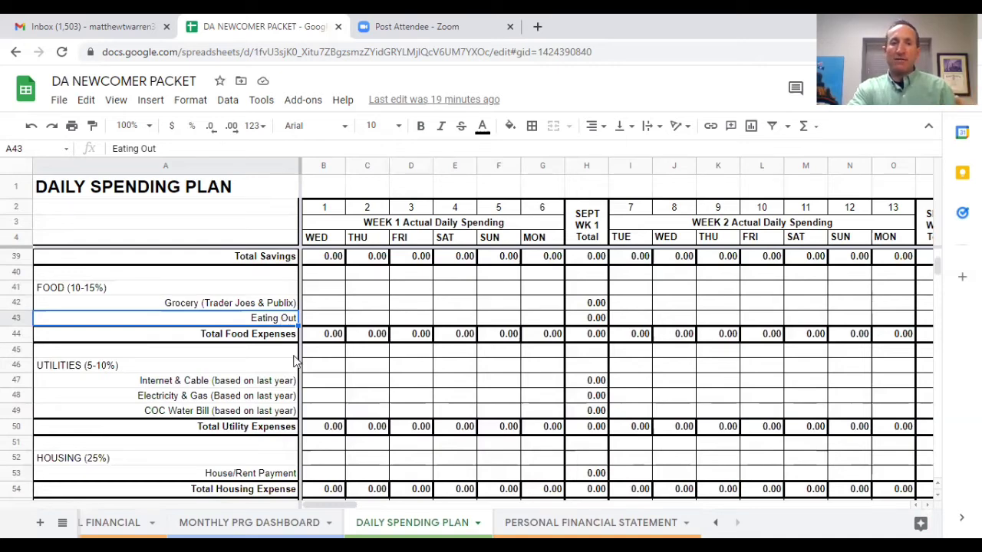
# Step: Scroll to UTILITIES and point out Internet & Cable, Electricity & Gas and COC Water Bill
pyautogui.scroll(-3, 299, 383)
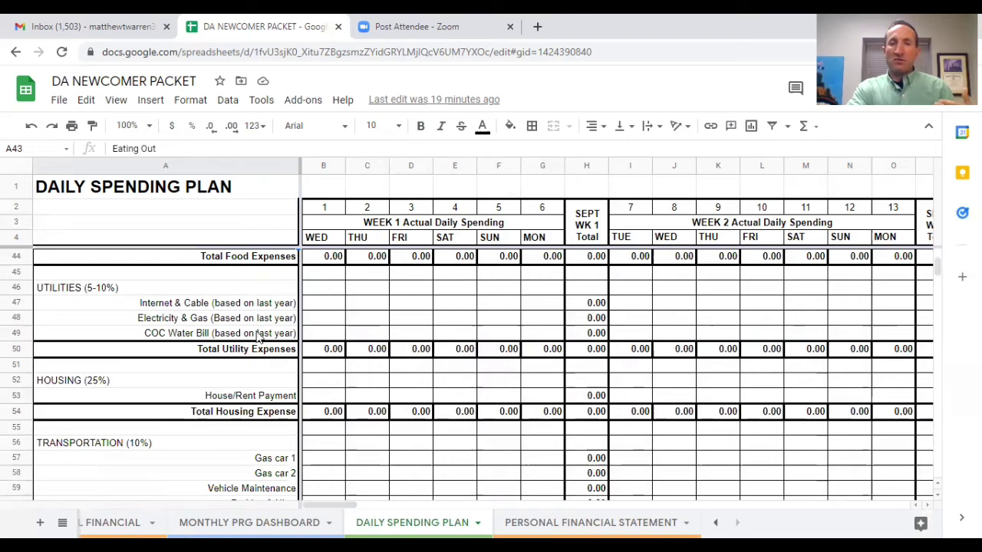
pyautogui.click(322, 308)
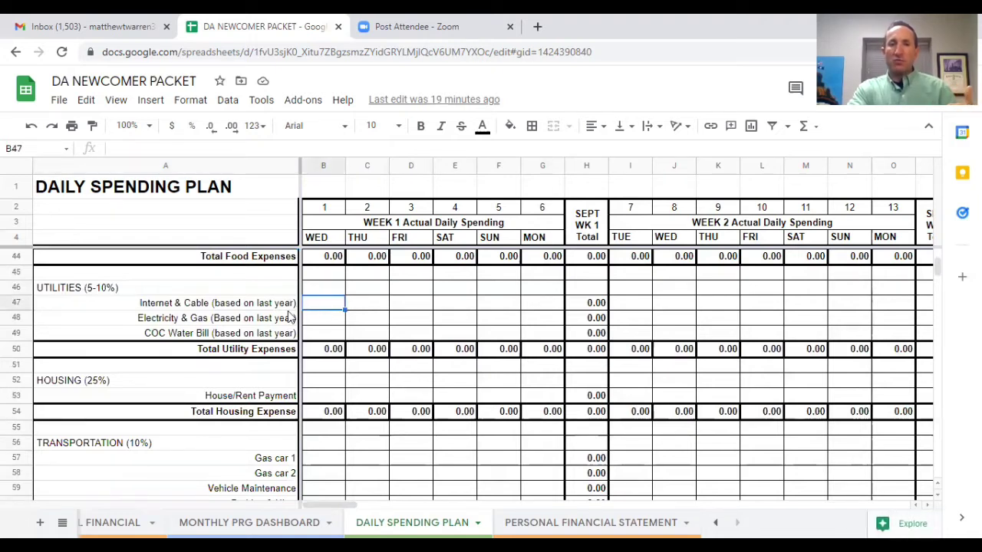
pyautogui.click(283, 304)
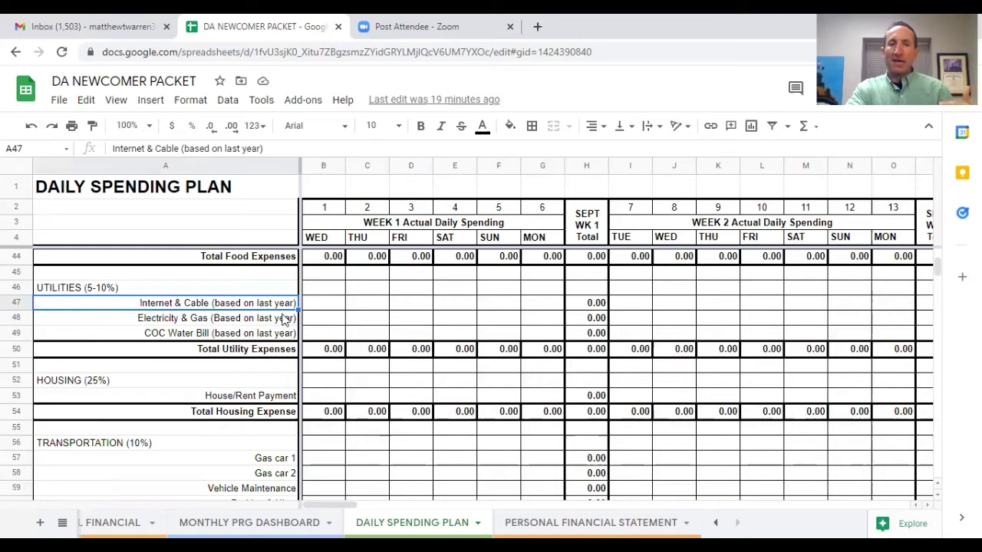
pyautogui.click(281, 322)
pyautogui.click(274, 335)
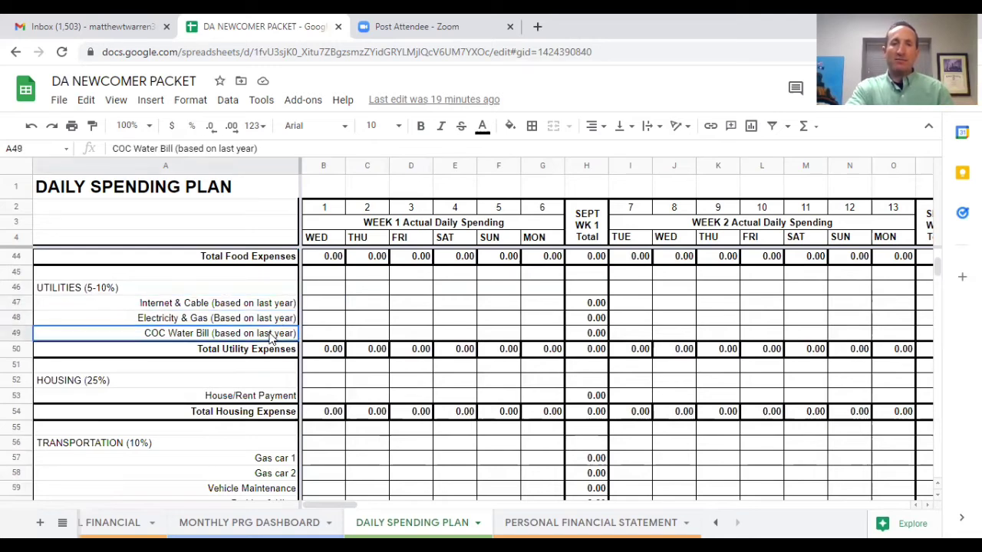
# Step: Scroll to HOUSING (25%) and point out the empty House/Rent Payment row
pyautogui.scroll(-3, 272, 335)
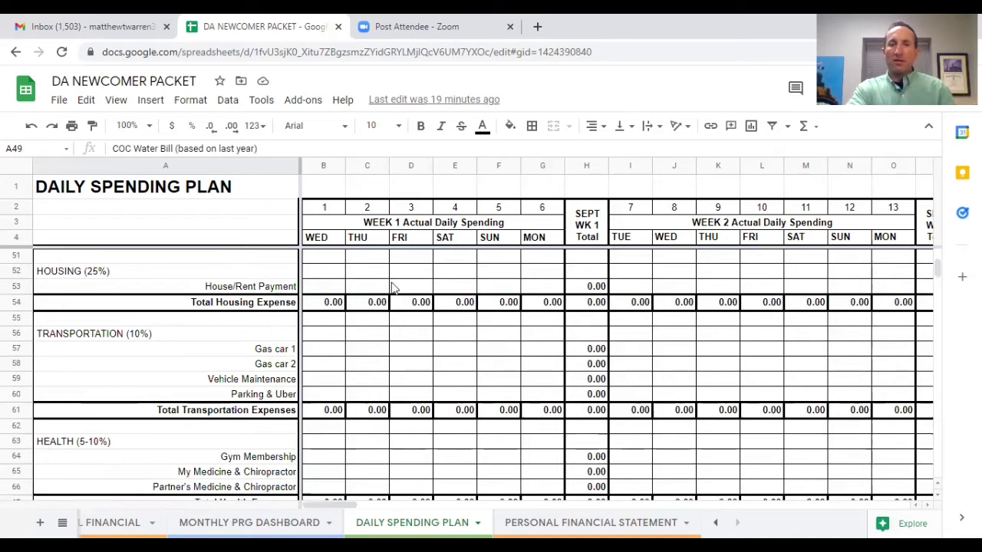
pyautogui.click(297, 294)
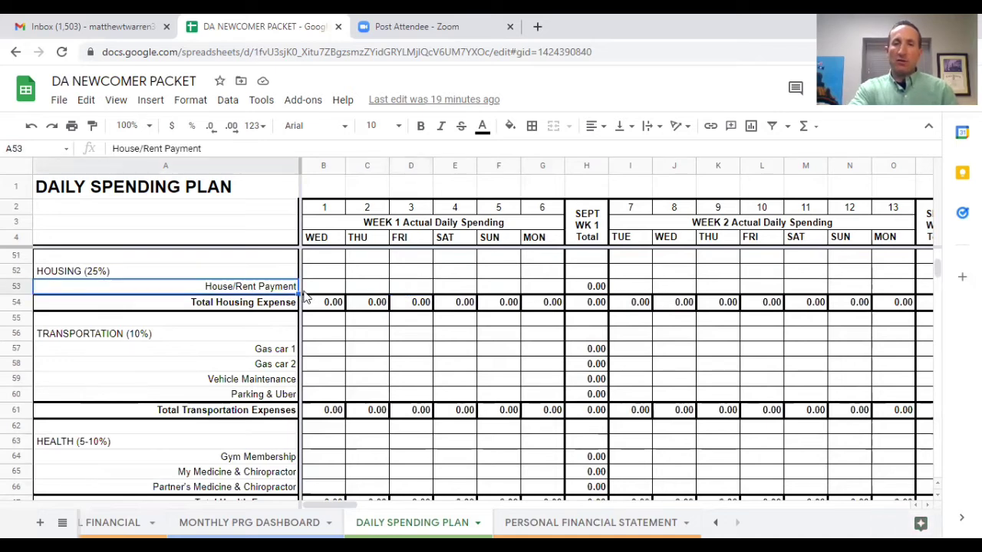
pyautogui.click(314, 295)
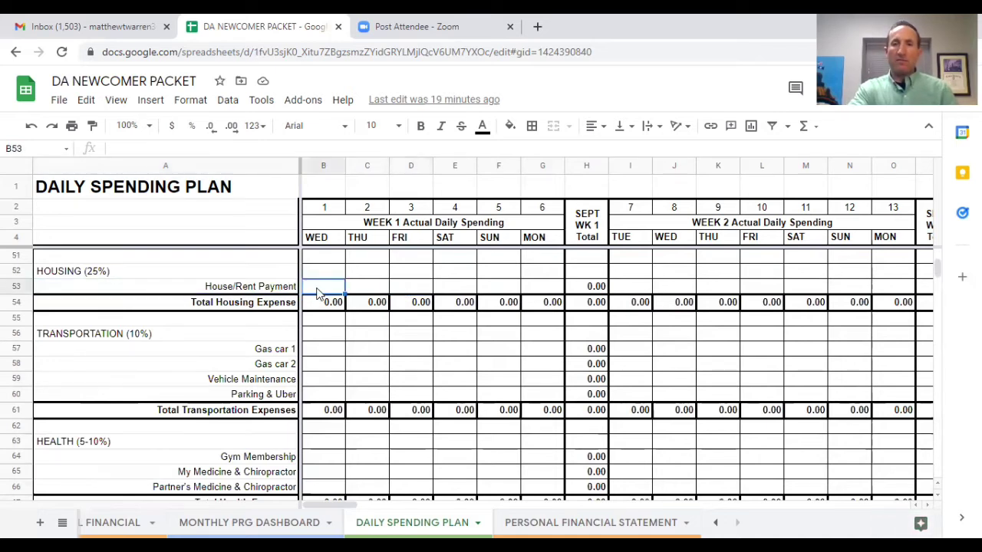
pyautogui.scroll(-1, 323, 319)
pyautogui.scroll(-1, 322, 321)
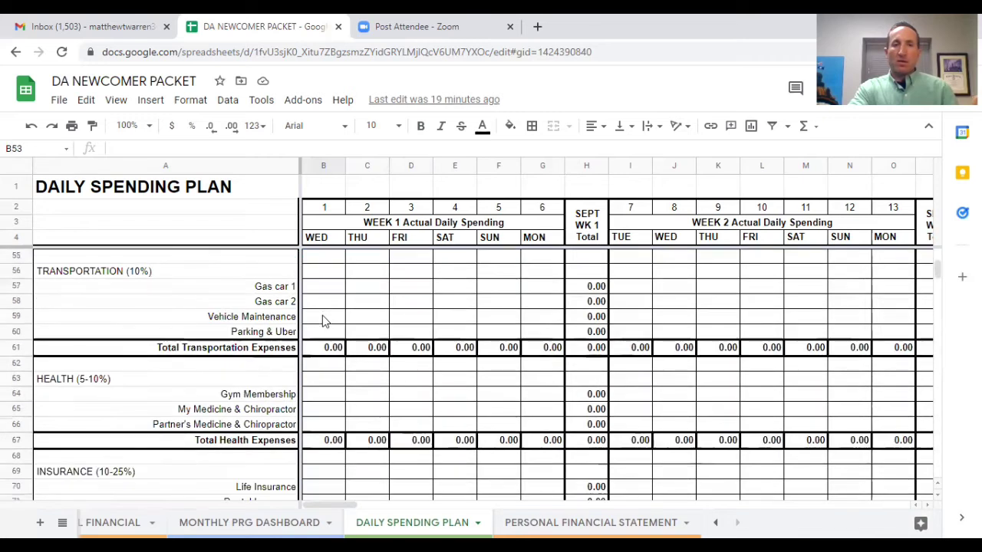
pyautogui.click(246, 291)
pyautogui.click(246, 305)
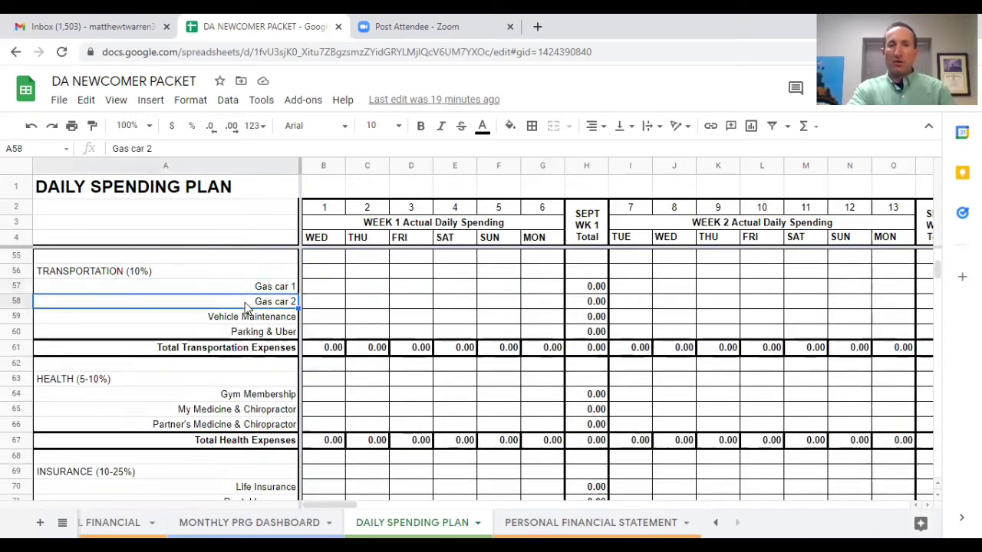
pyautogui.click(325, 317)
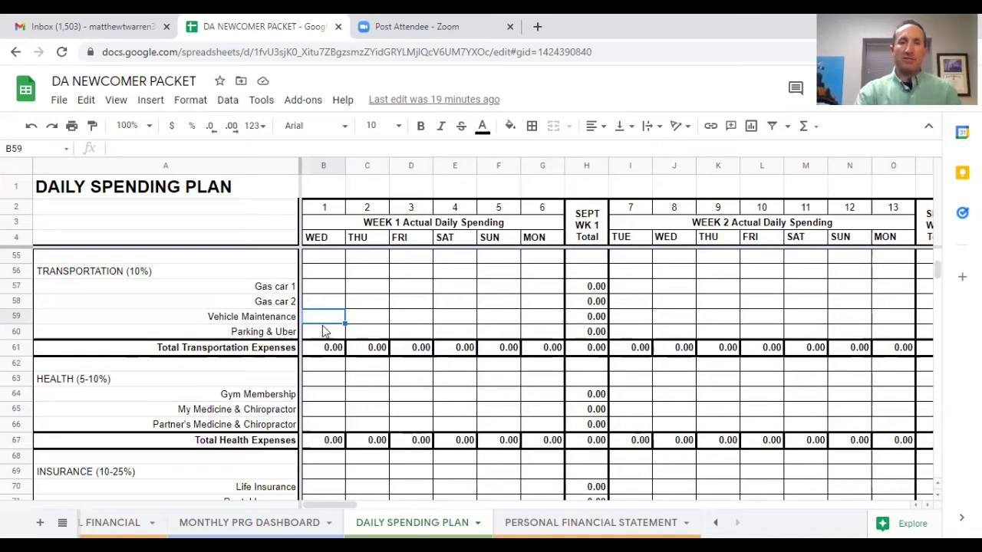
pyautogui.click(316, 334)
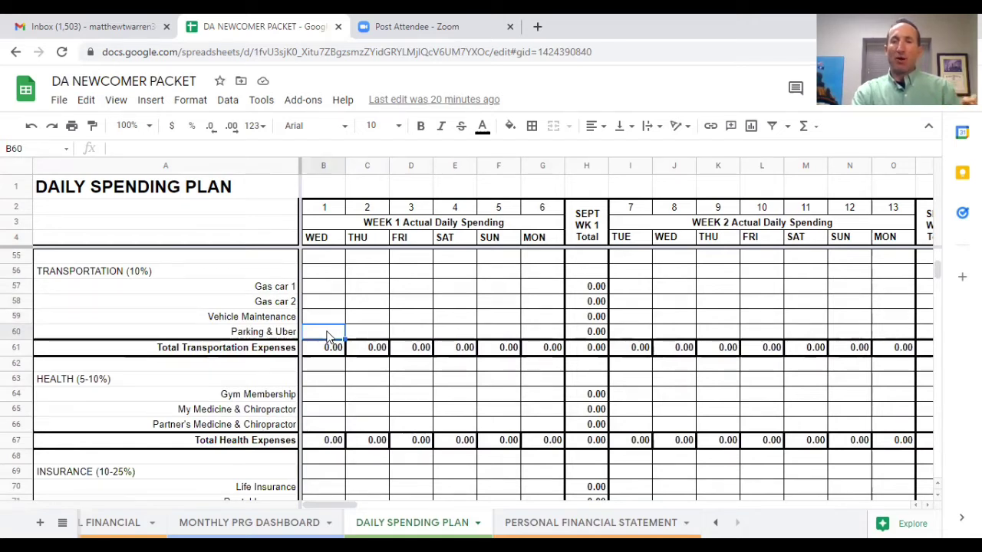
pyautogui.moveTo(276, 290); pyautogui.dragTo(268, 338)
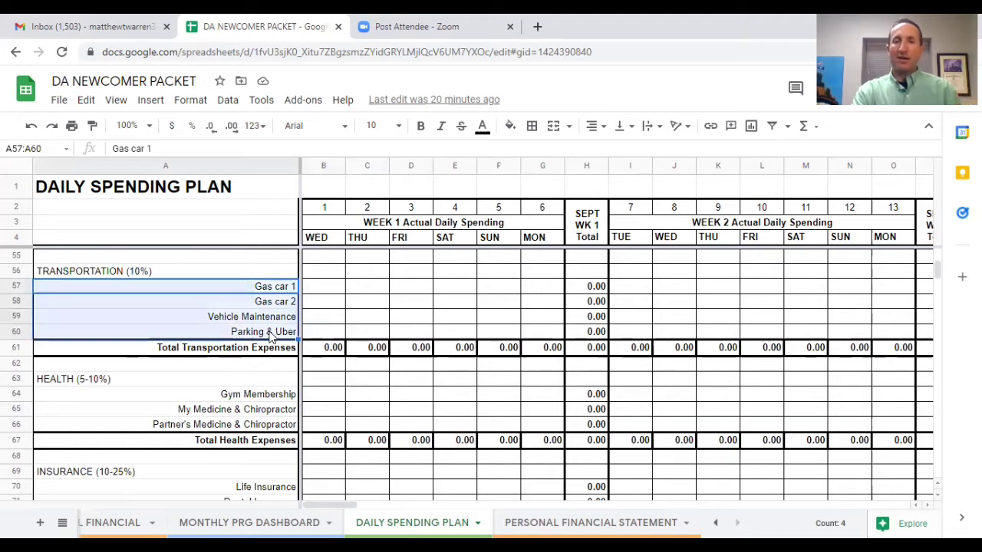
pyautogui.click(268, 337)
pyautogui.click(236, 304)
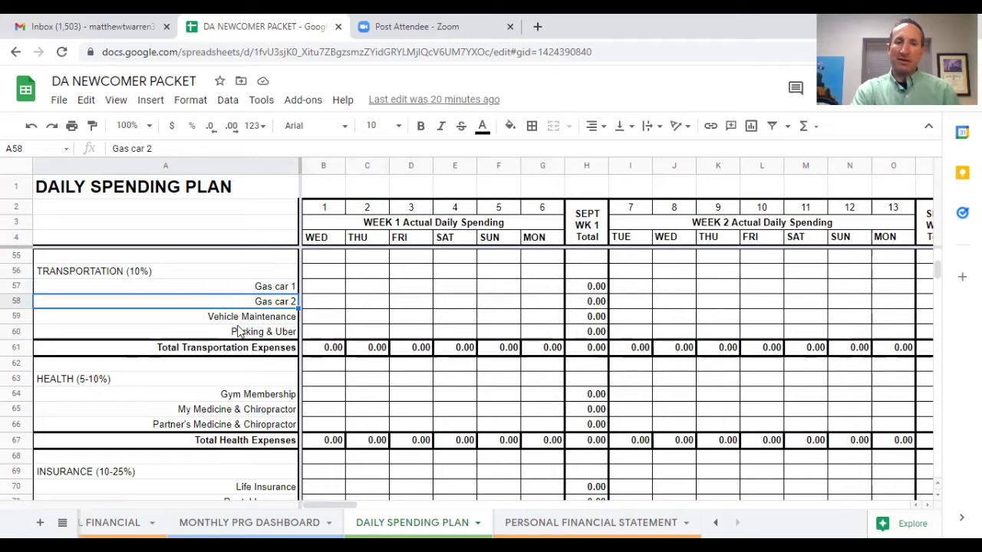
pyautogui.click(234, 336)
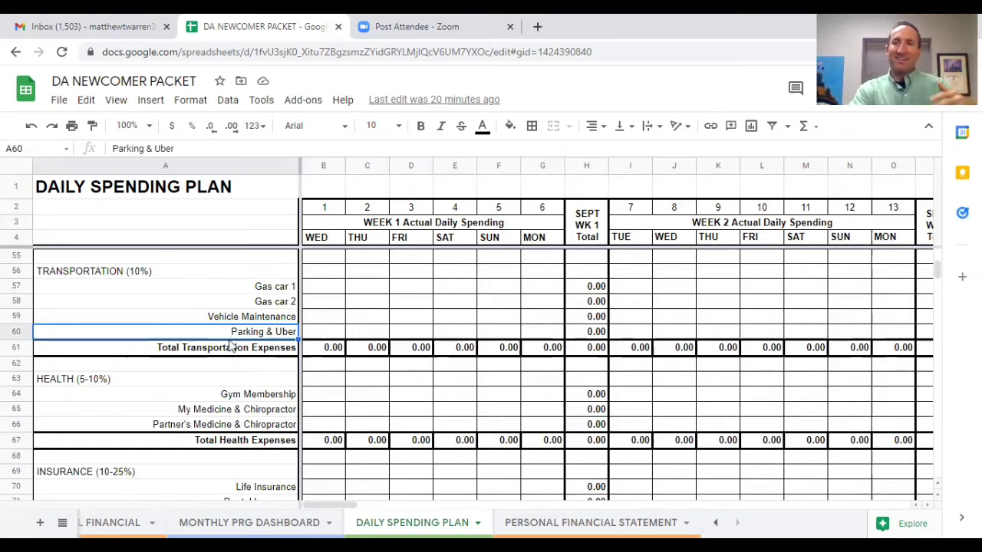
pyautogui.click(324, 411)
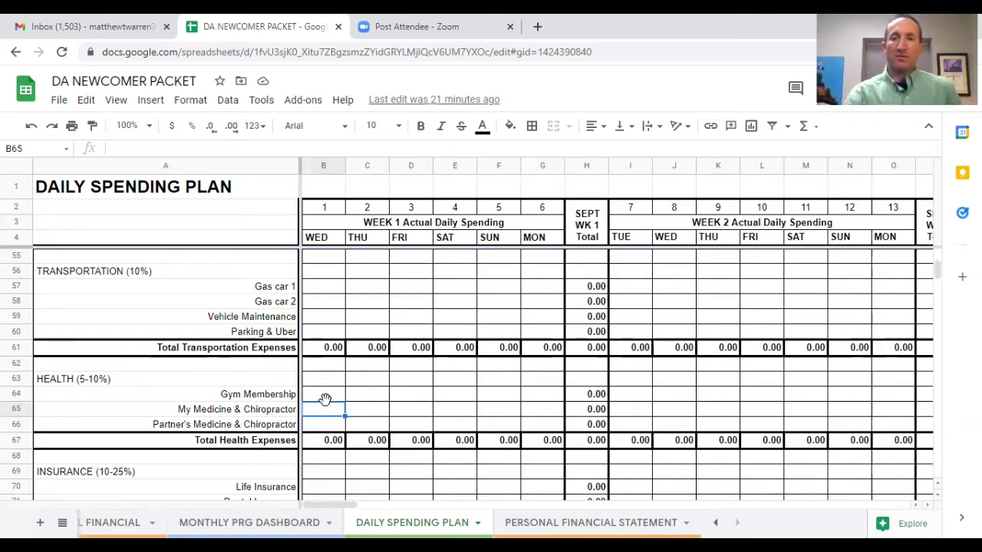
pyautogui.scroll(-3, 351, 379)
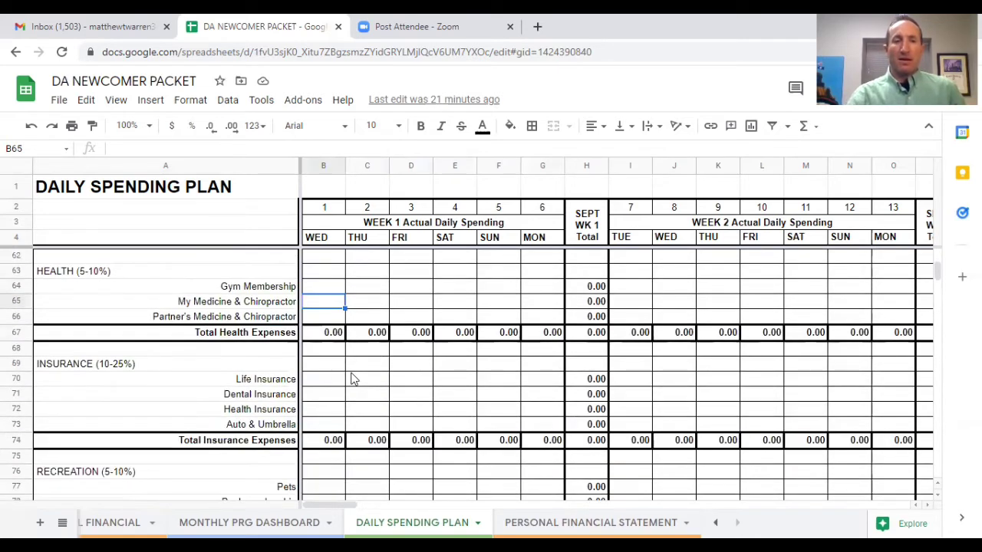
pyautogui.click(253, 291)
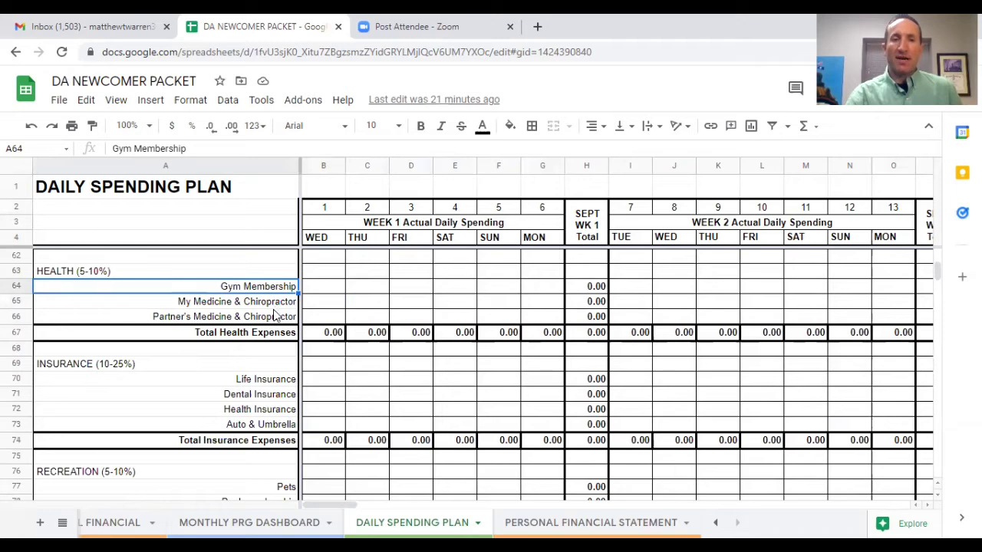
pyautogui.click(274, 303)
pyautogui.click(275, 316)
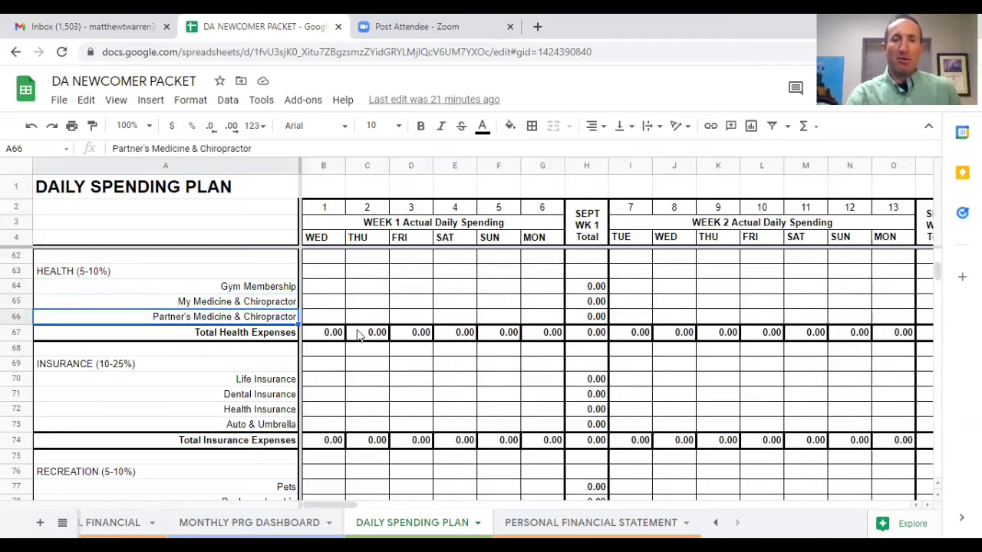
pyautogui.scroll(-1, 357, 336)
pyautogui.scroll(-2, 357, 335)
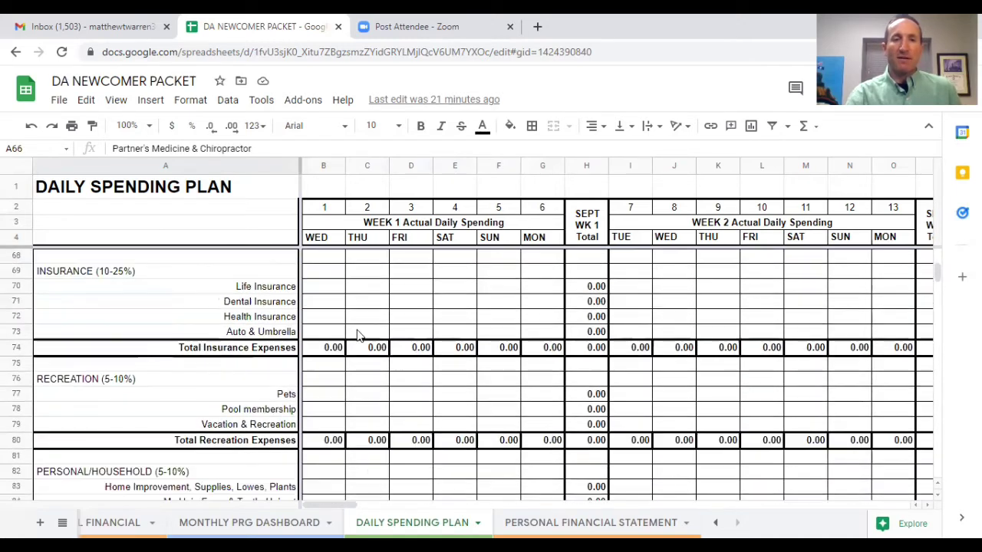
pyautogui.scroll(1, 342, 301)
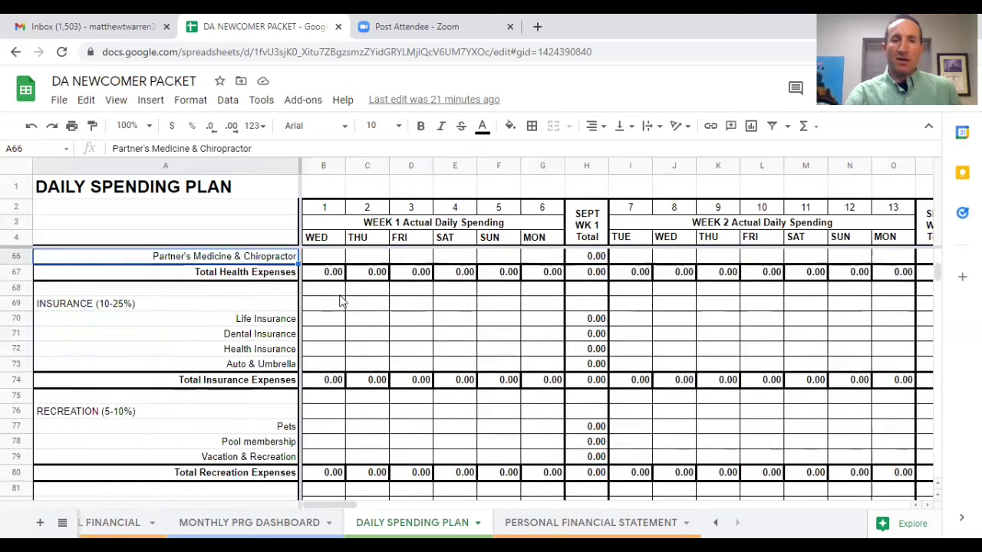
pyautogui.scroll(2, 337, 301)
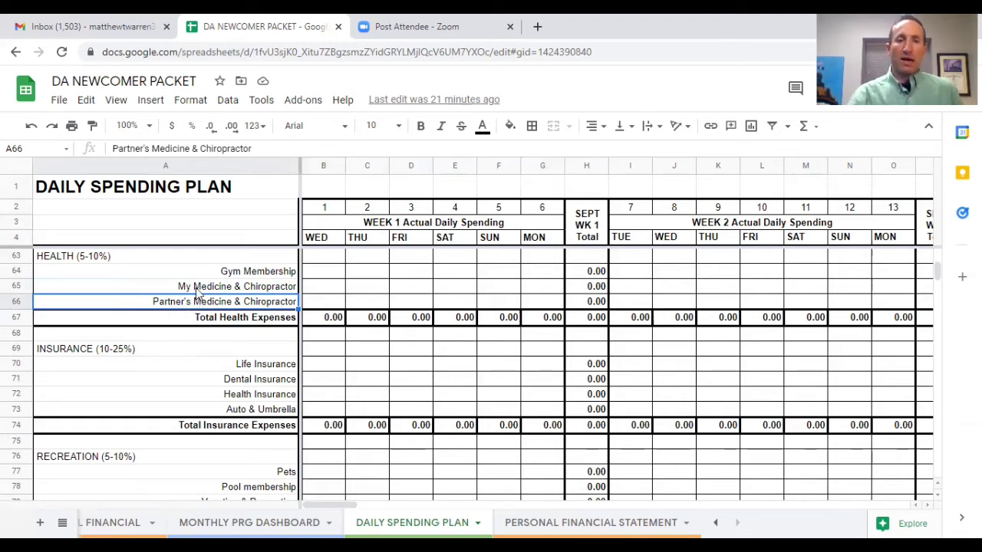
pyautogui.click(197, 290)
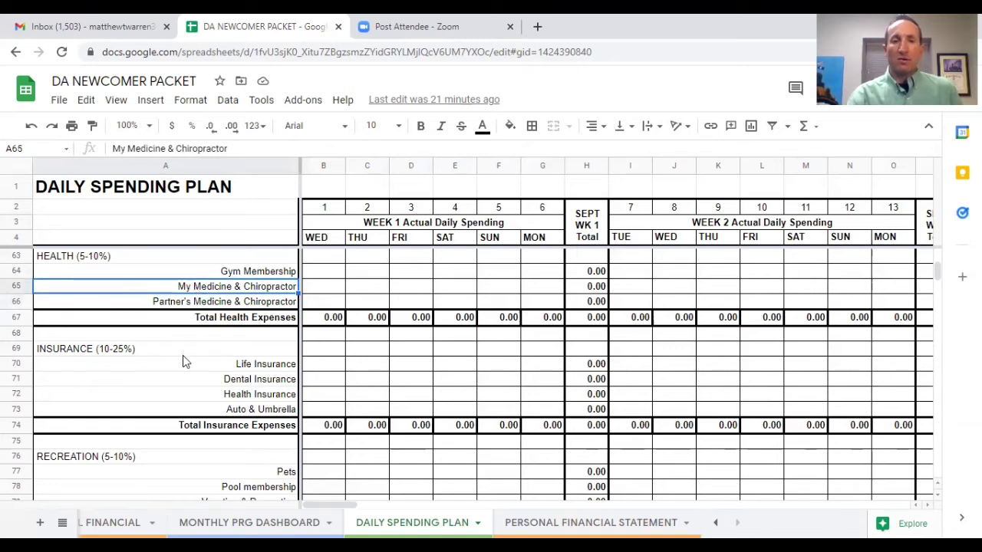
pyautogui.scroll(-3, 182, 359)
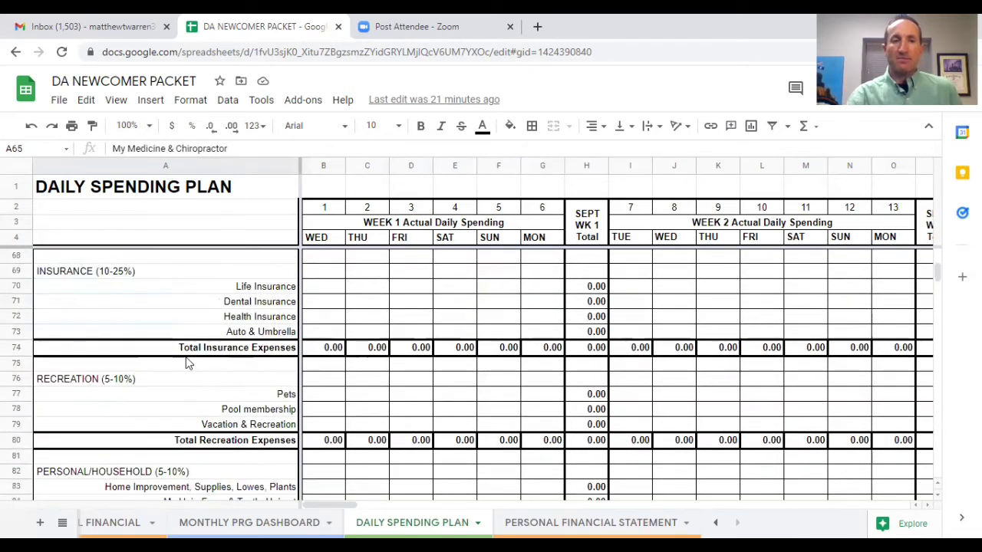
pyautogui.moveTo(208, 286); pyautogui.dragTo(214, 335)
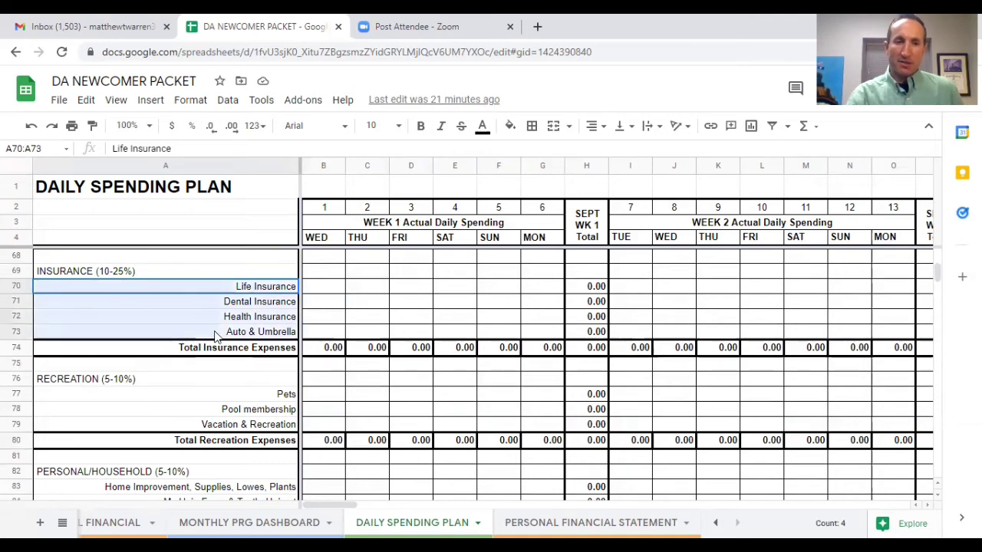
pyautogui.click(214, 334)
pyautogui.scroll(-3, 209, 347)
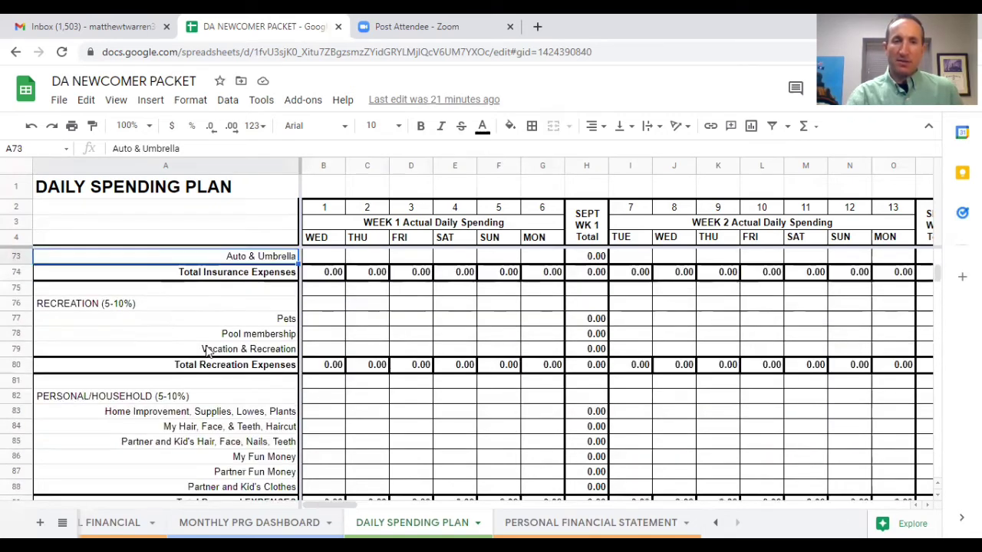
pyautogui.click(203, 325)
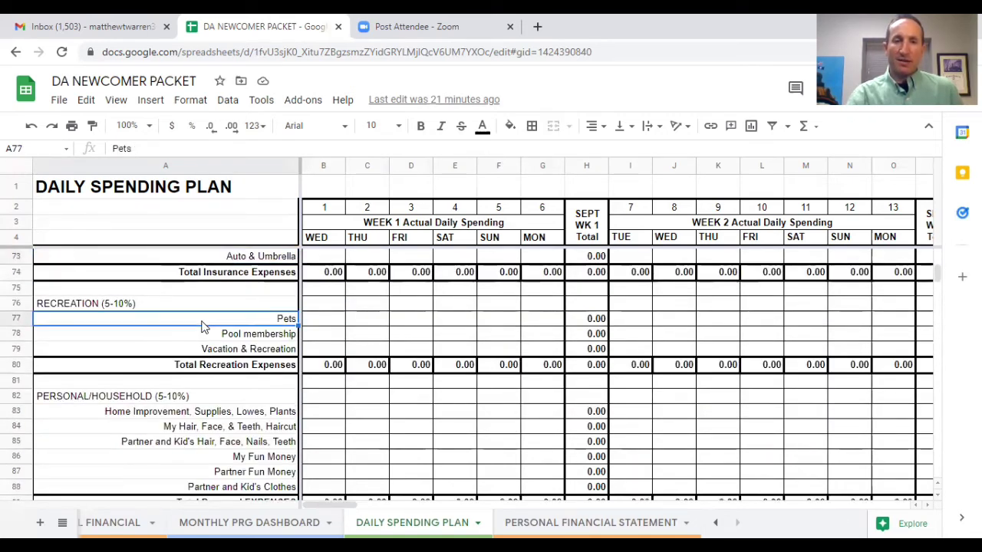
pyautogui.click(204, 339)
pyautogui.click(198, 353)
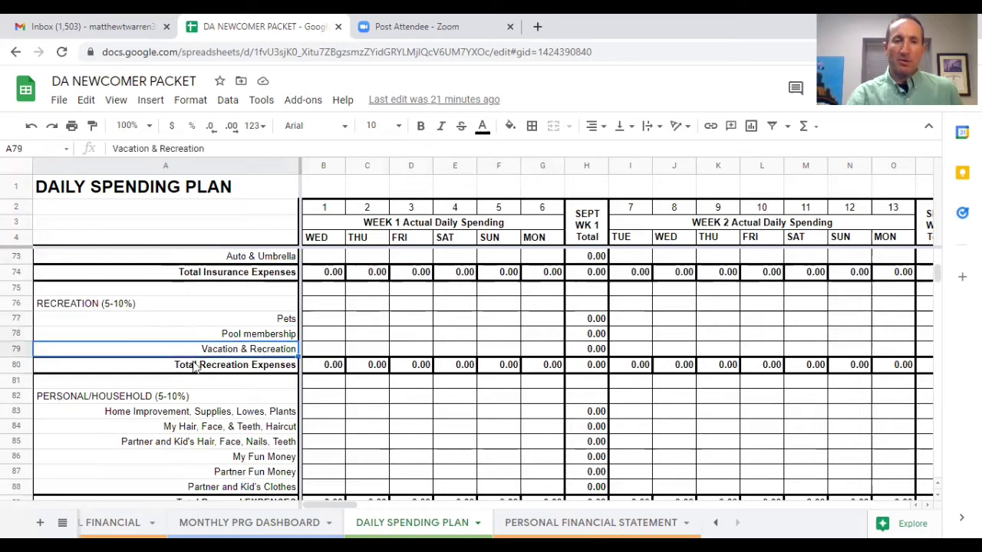
pyautogui.scroll(-1, 198, 370)
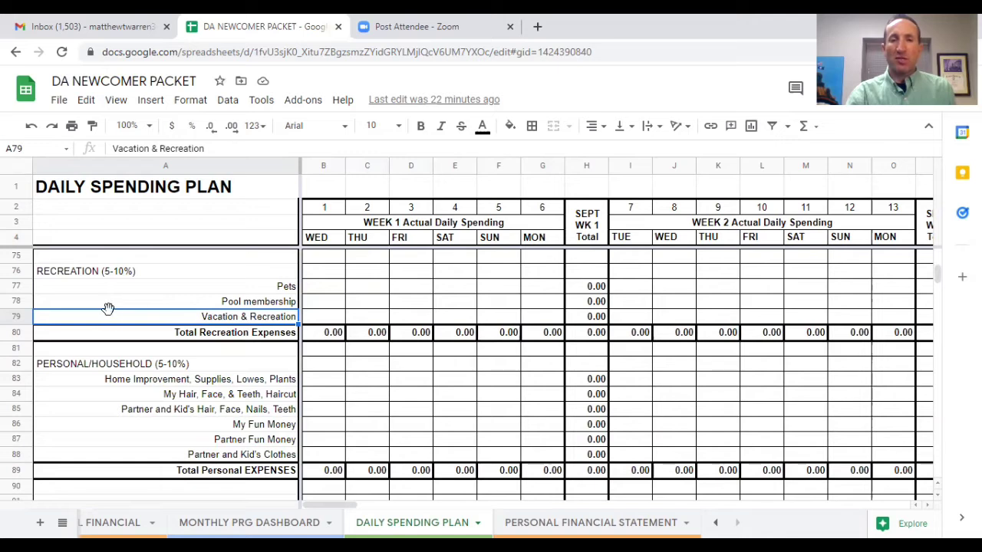
pyautogui.scroll(-1, 119, 308)
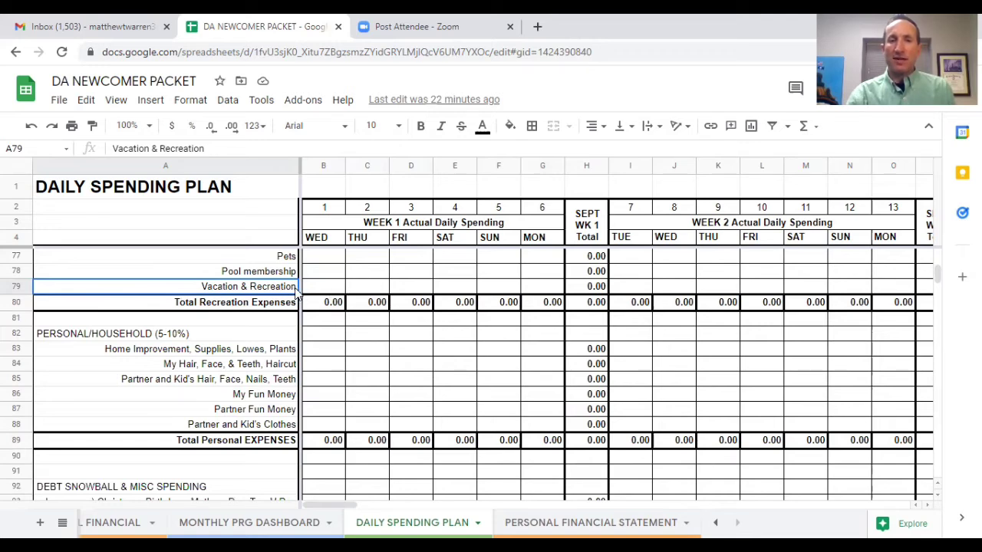
pyautogui.scroll(-2, 333, 319)
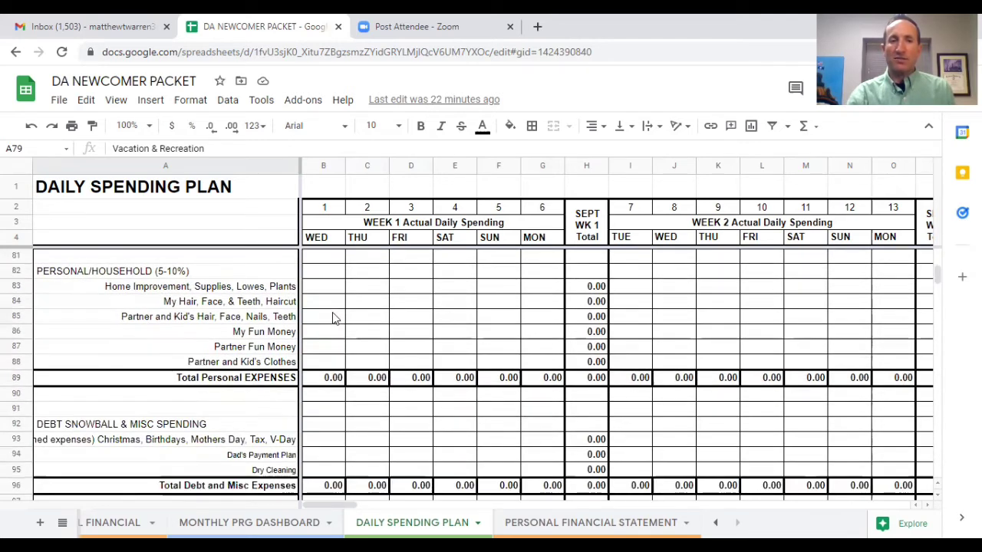
pyautogui.click(73, 289)
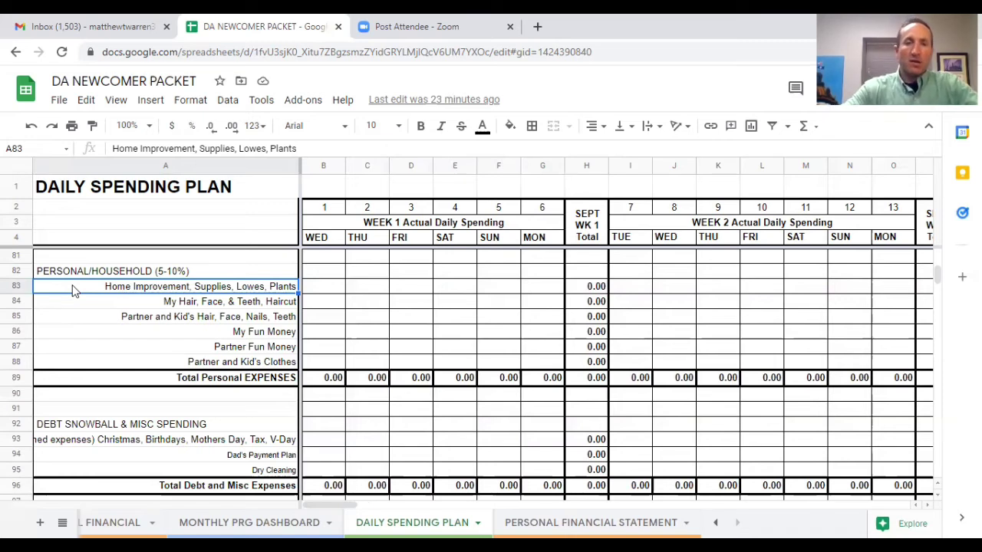
pyautogui.click(88, 305)
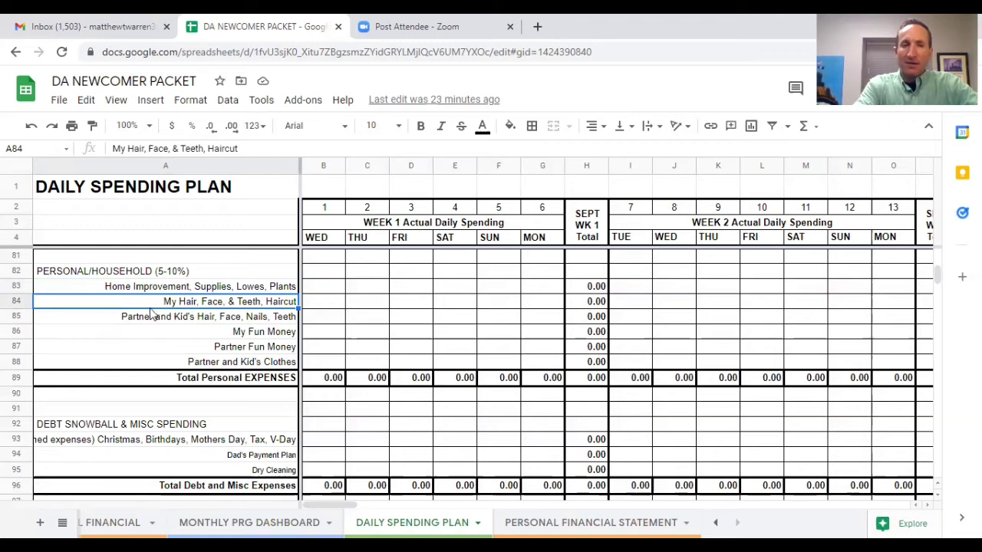
pyautogui.click(272, 318)
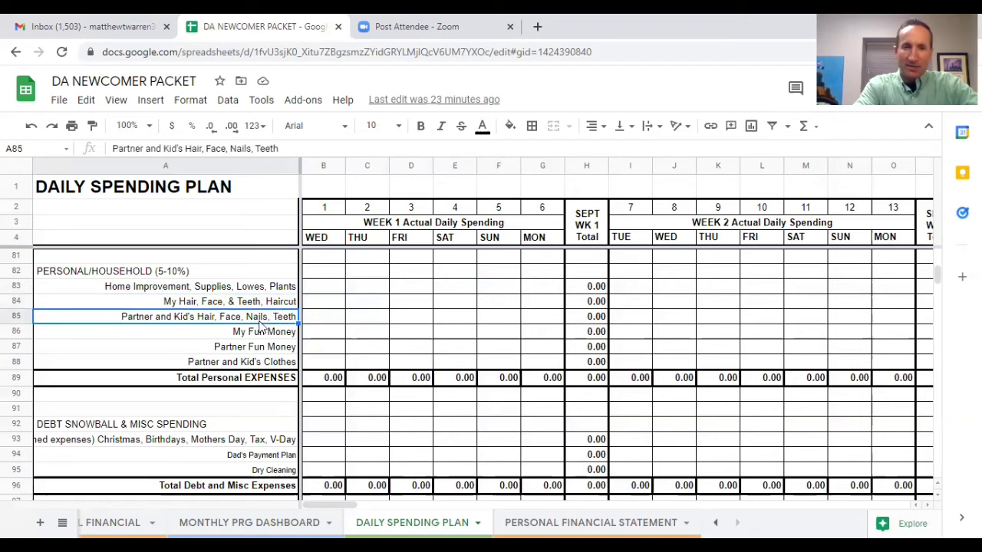
pyautogui.click(227, 304)
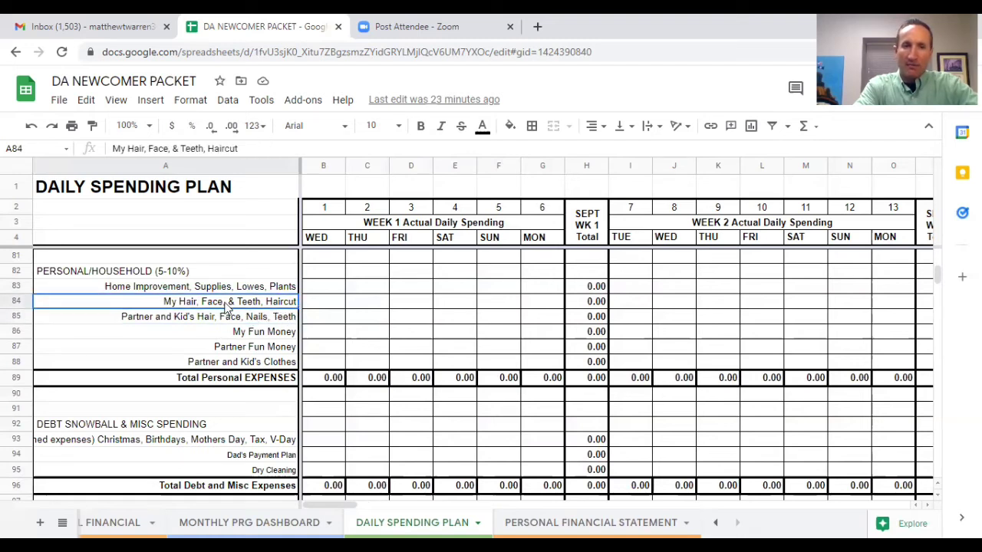
pyautogui.click(212, 320)
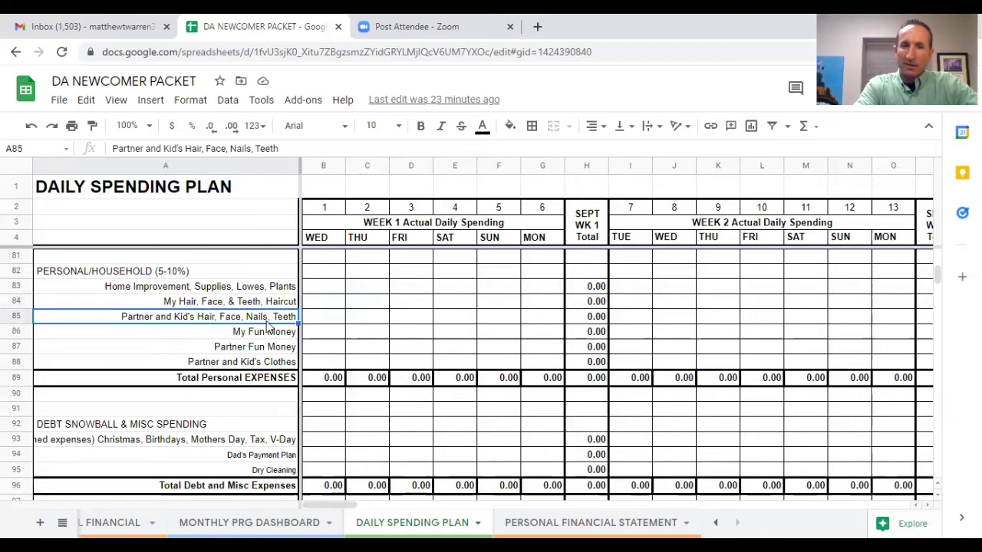
pyautogui.click(225, 335)
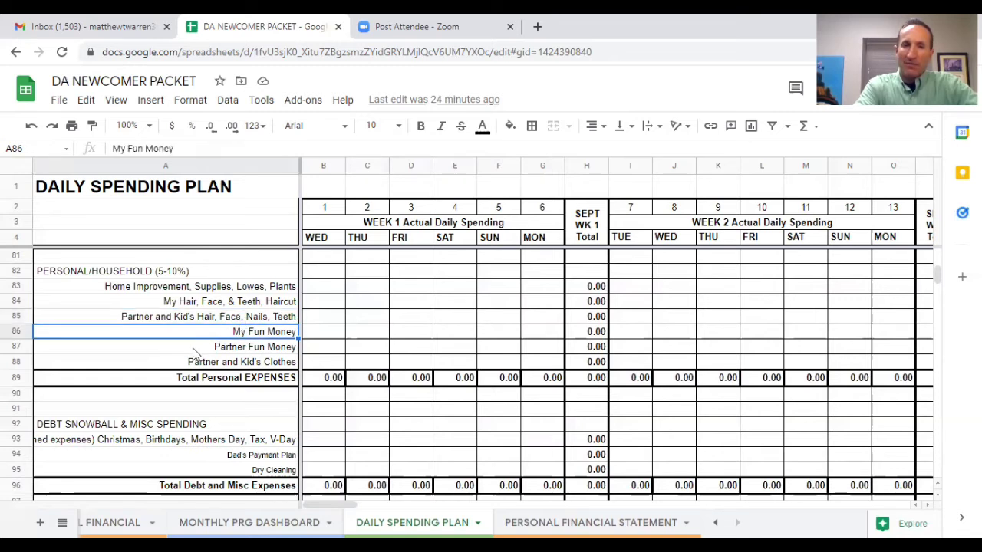
pyautogui.click(194, 350)
pyautogui.moveTo(183, 363); pyautogui.dragTo(167, 367)
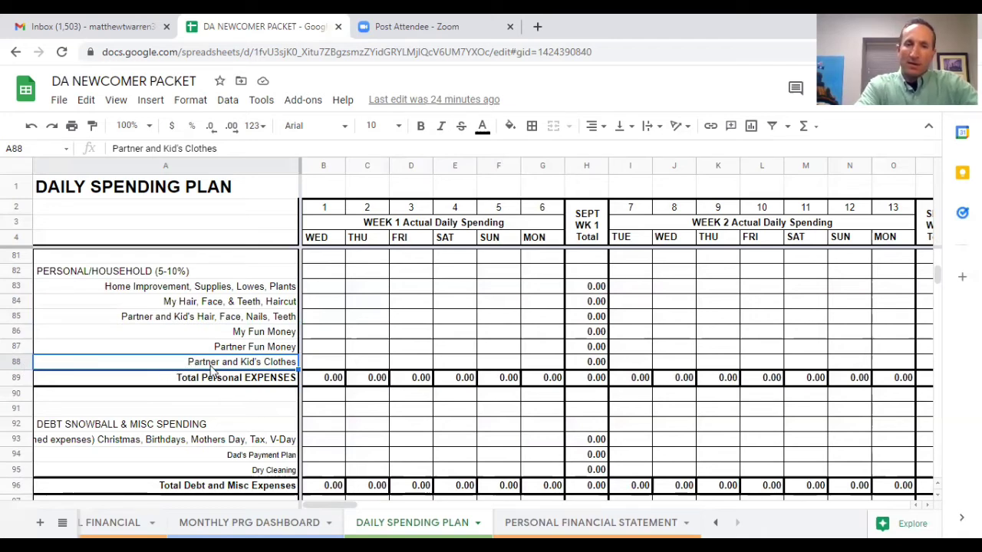
pyautogui.scroll(-3, 212, 372)
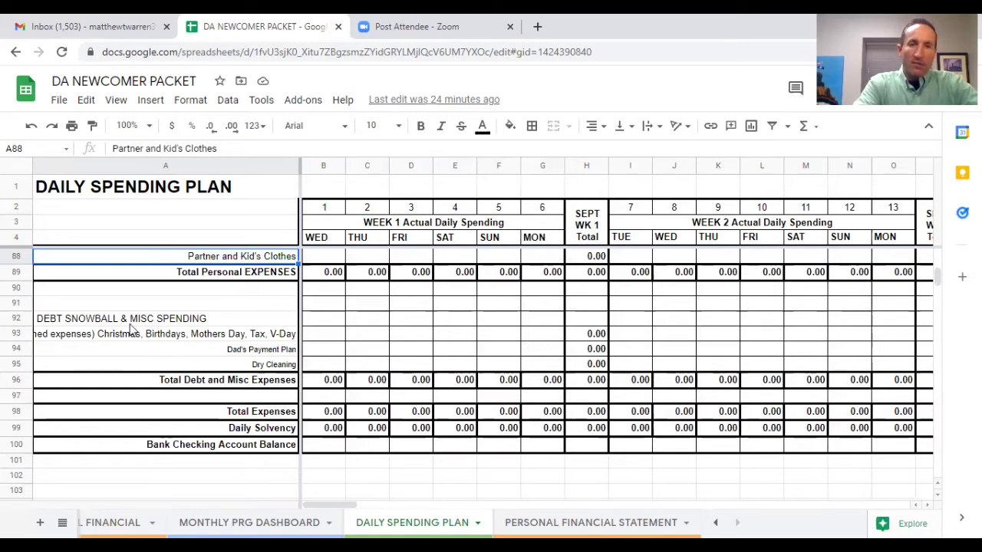
pyautogui.click(220, 353)
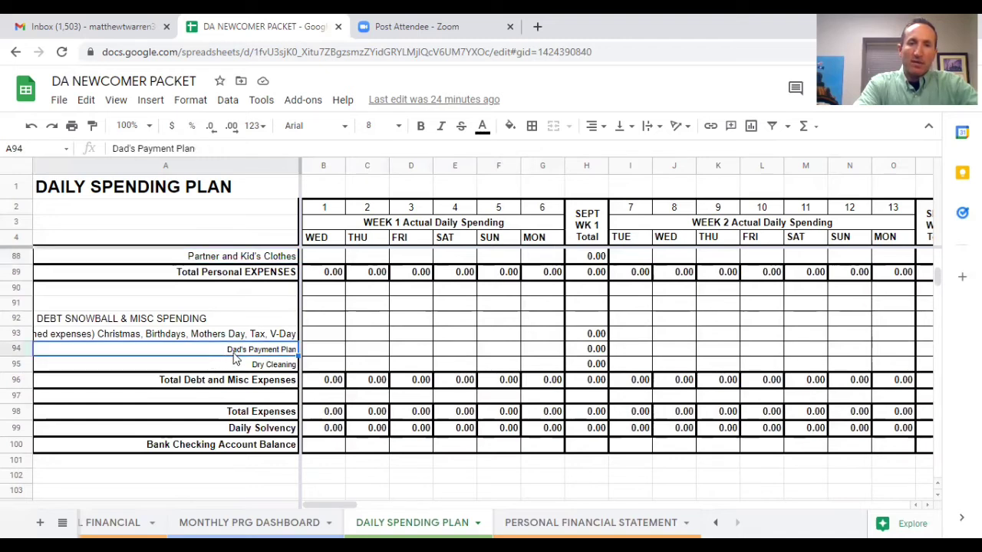
pyautogui.click(315, 355)
pyautogui.click(283, 354)
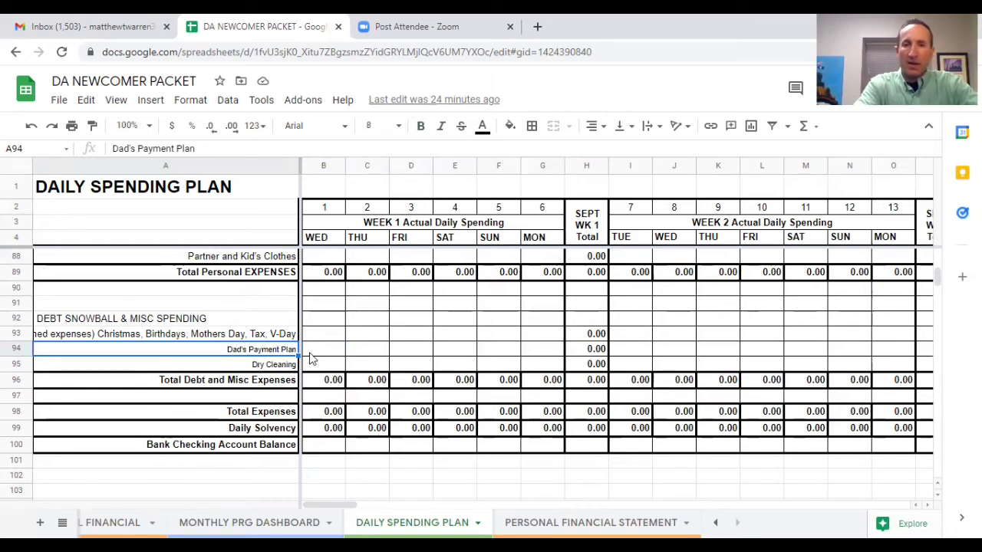
pyautogui.click(321, 353)
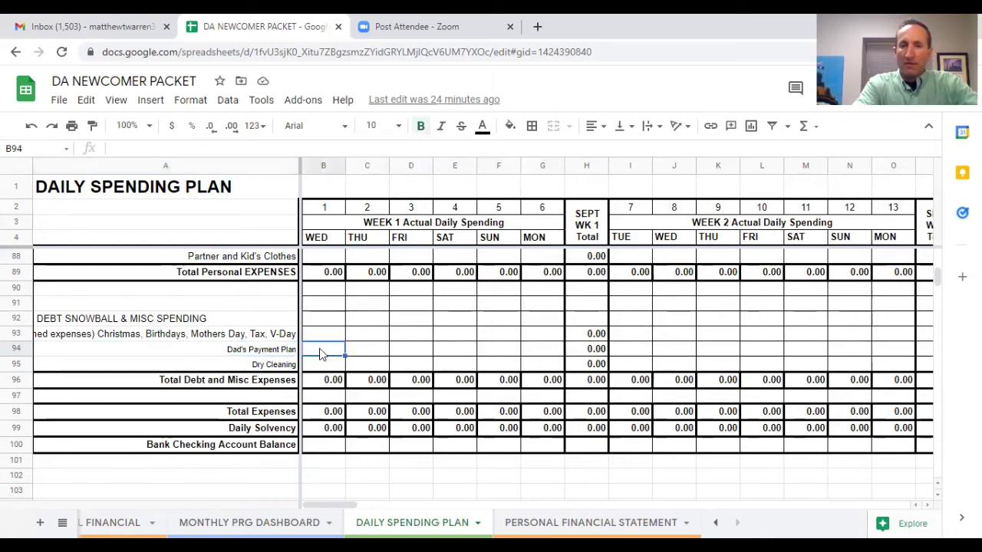
# Step: Review the debt and miscellaneous row labels and select the unplanned expenses label in A93
pyautogui.rightClick(21, 354)
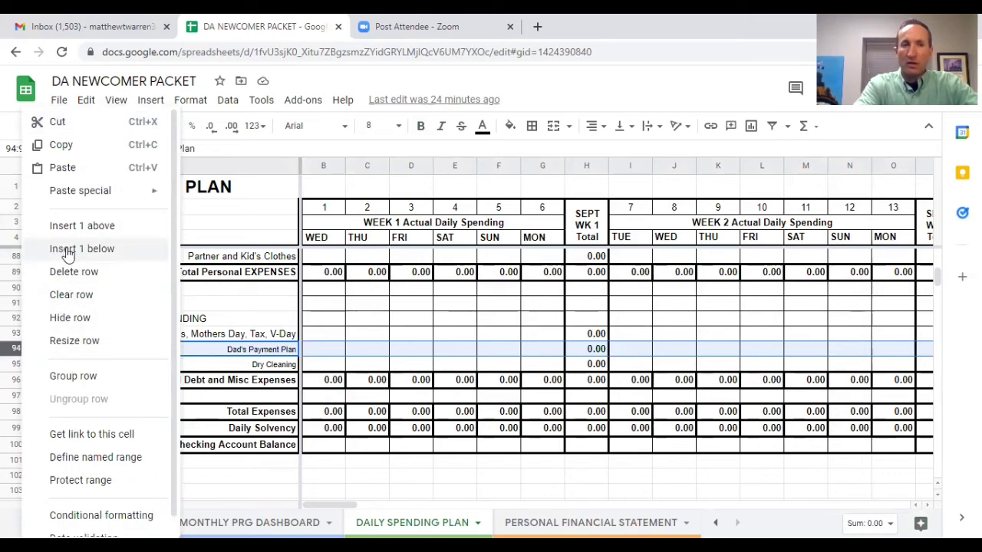
pyautogui.click(355, 350)
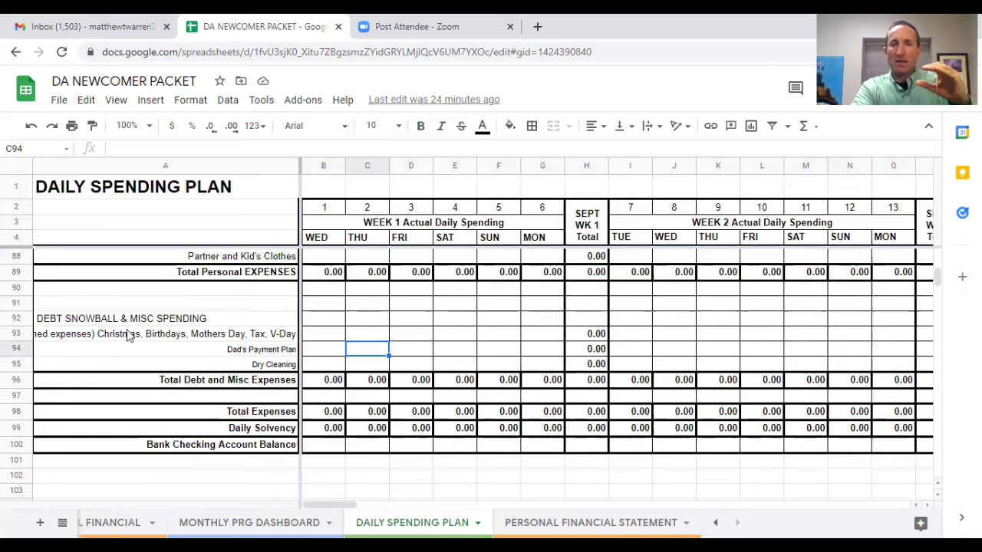
pyautogui.moveTo(125, 335); pyautogui.dragTo(130, 360)
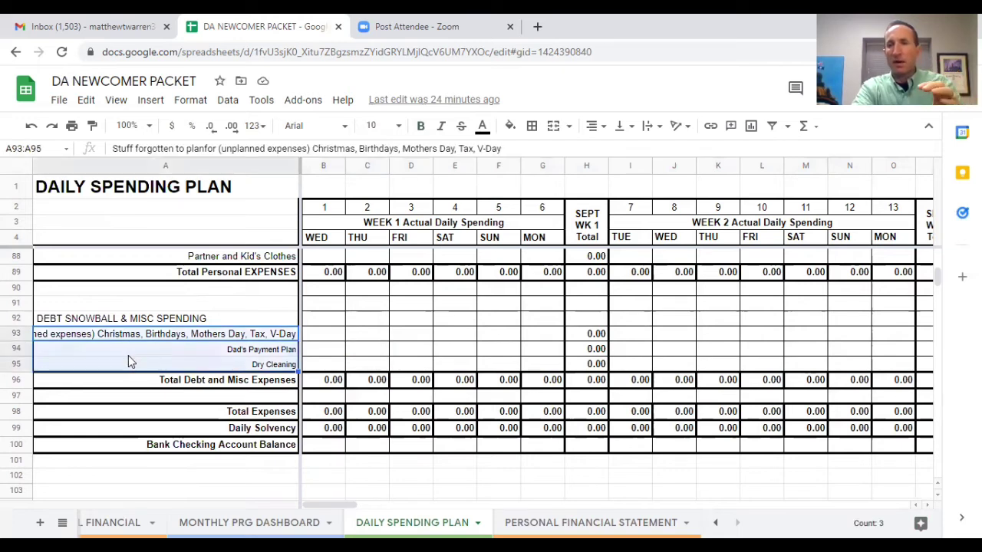
pyautogui.click(130, 356)
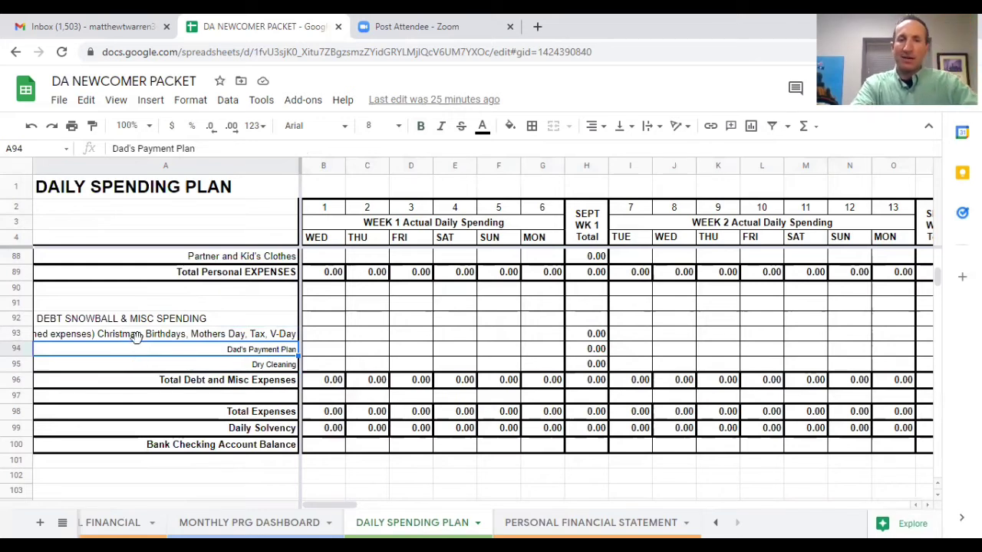
pyautogui.click(137, 337)
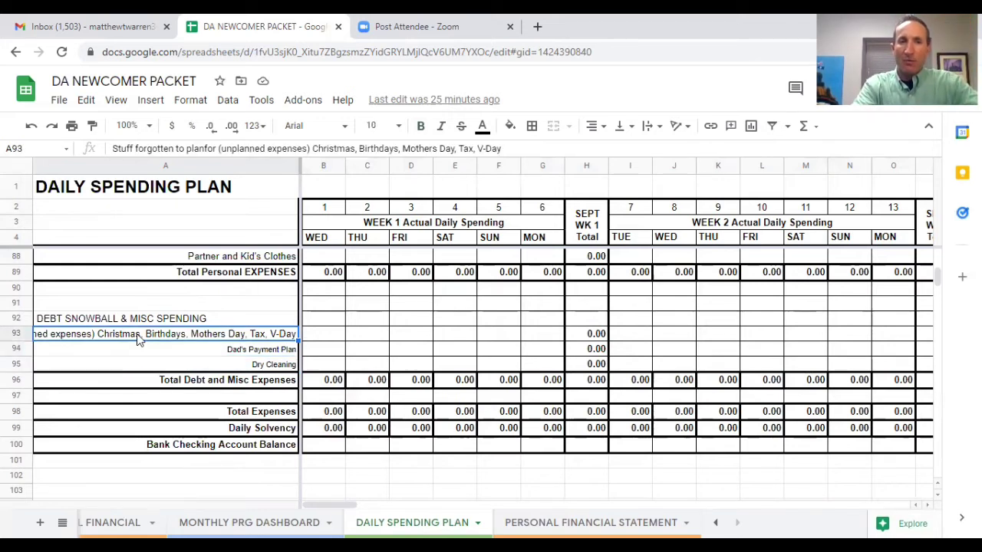
# Step: Add the missing space in A93 so it reads 'Stuff forgotten to plan for (unplanned expenses)'
pyautogui.click(204, 148)
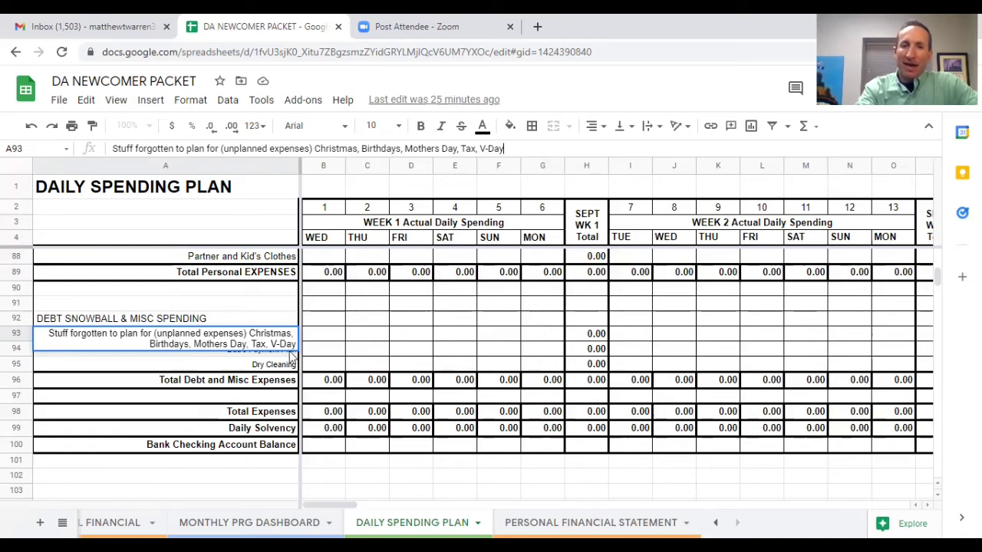
pyautogui.click(319, 332)
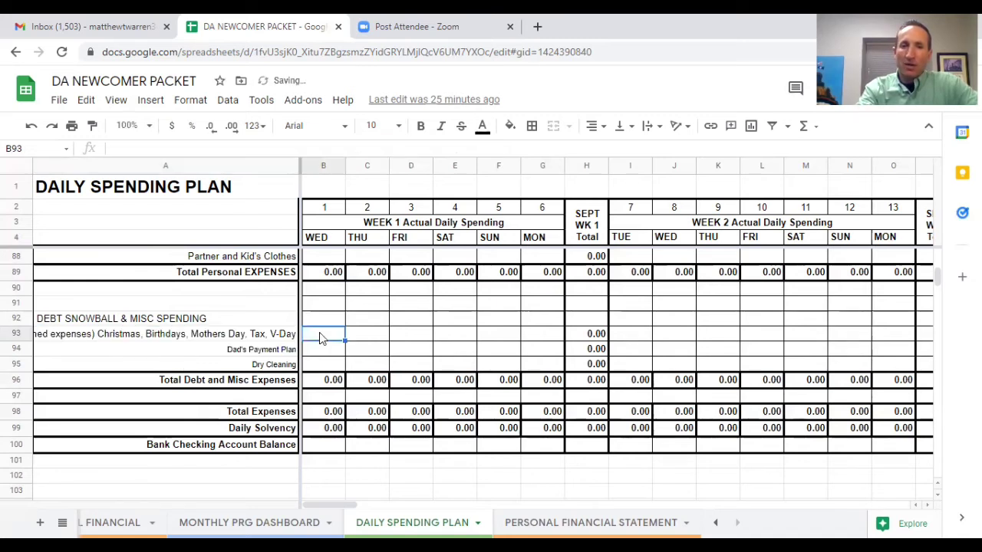
pyautogui.click(254, 335)
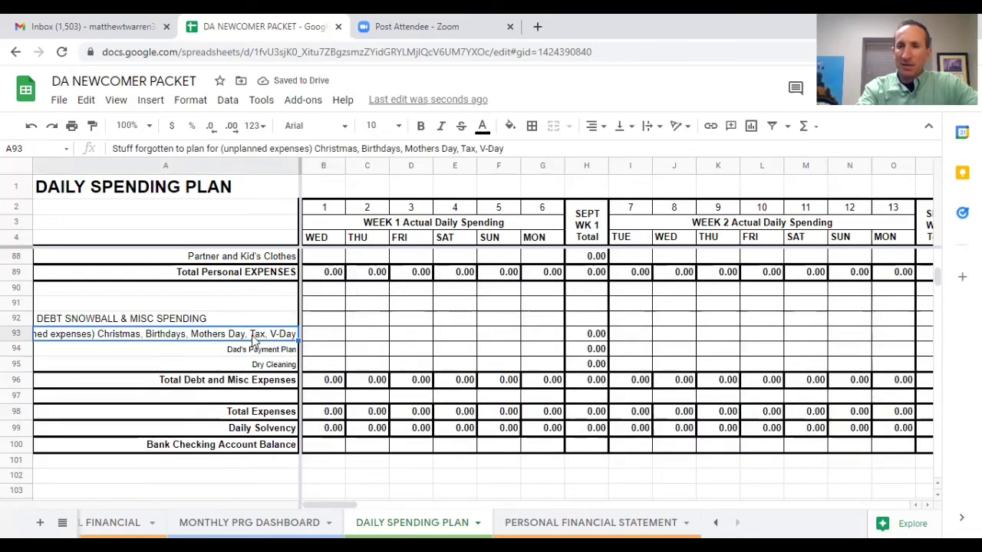
pyautogui.click(328, 338)
pyautogui.click(367, 335)
pyautogui.click(414, 337)
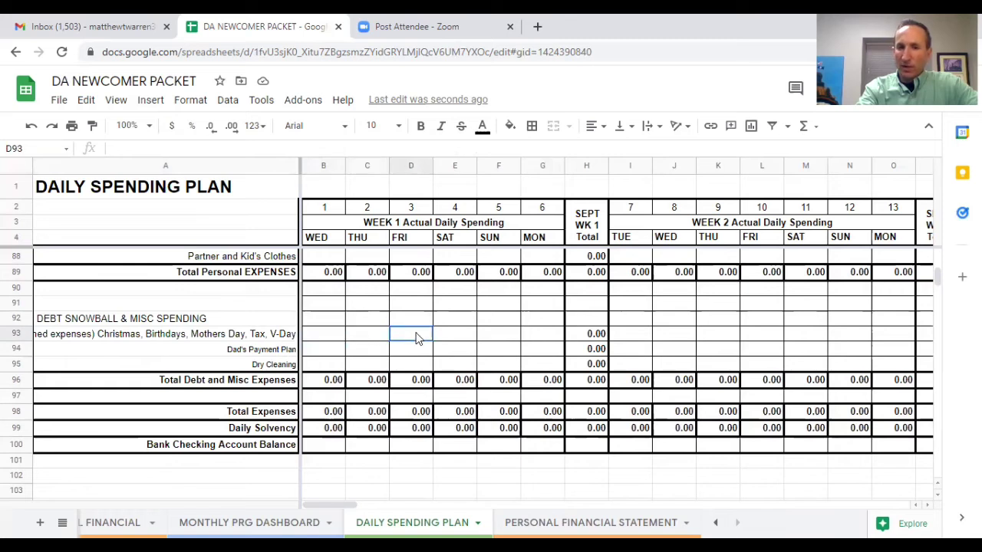
pyautogui.click(445, 340)
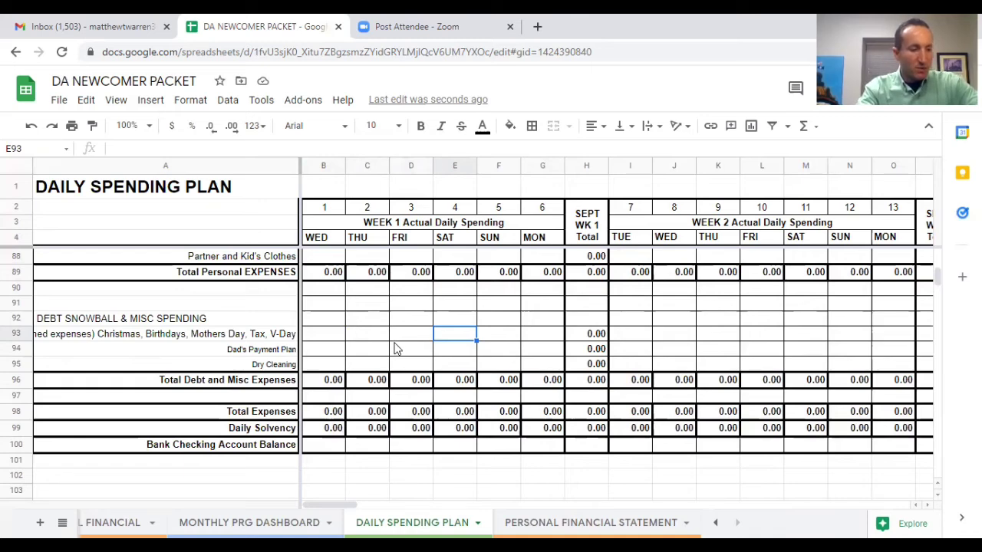
# Step: Enter 36 in Friday's Gym Membership cell D64 in the HEALTH section
pyautogui.scroll(3, 181, 274)
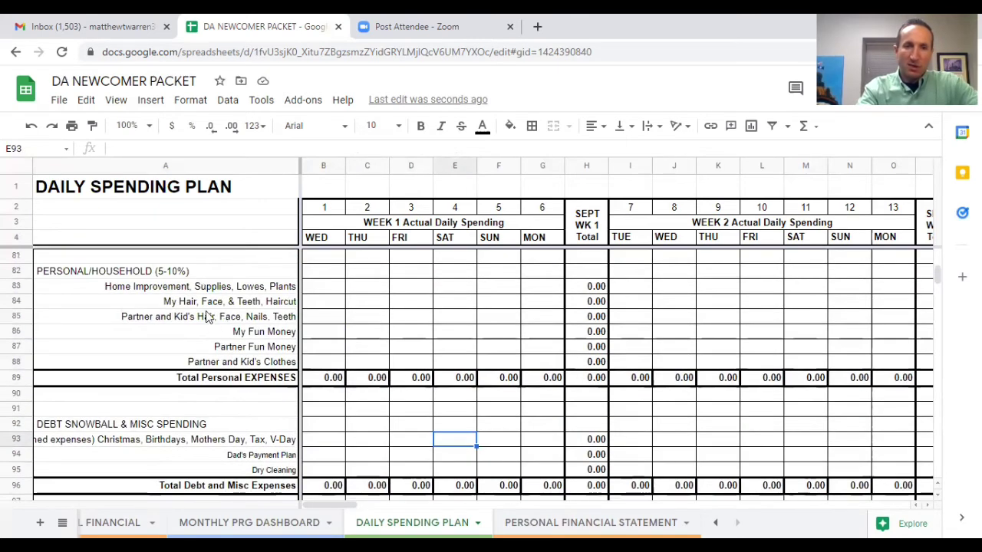
pyautogui.moveTo(215, 290); pyautogui.dragTo(215, 367)
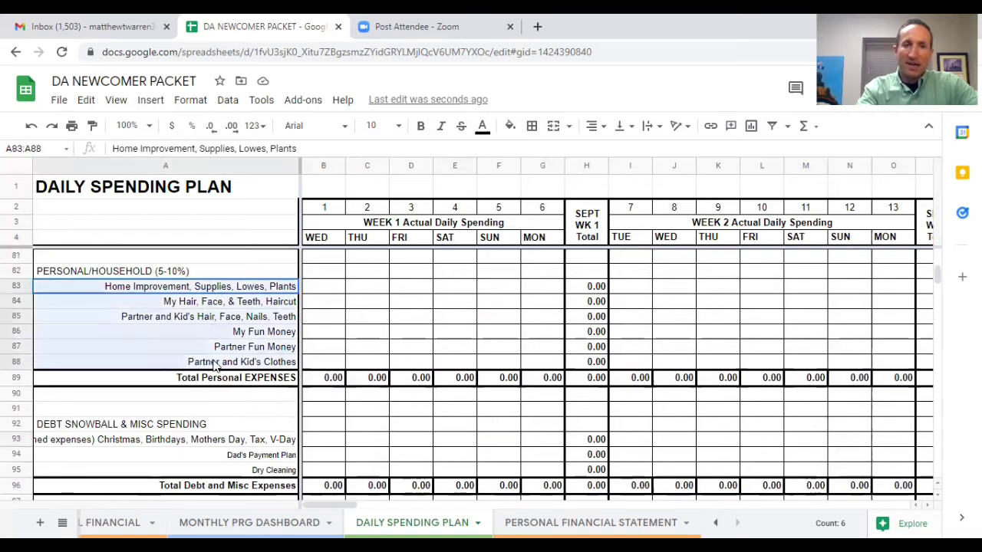
pyautogui.scroll(7, 248, 330)
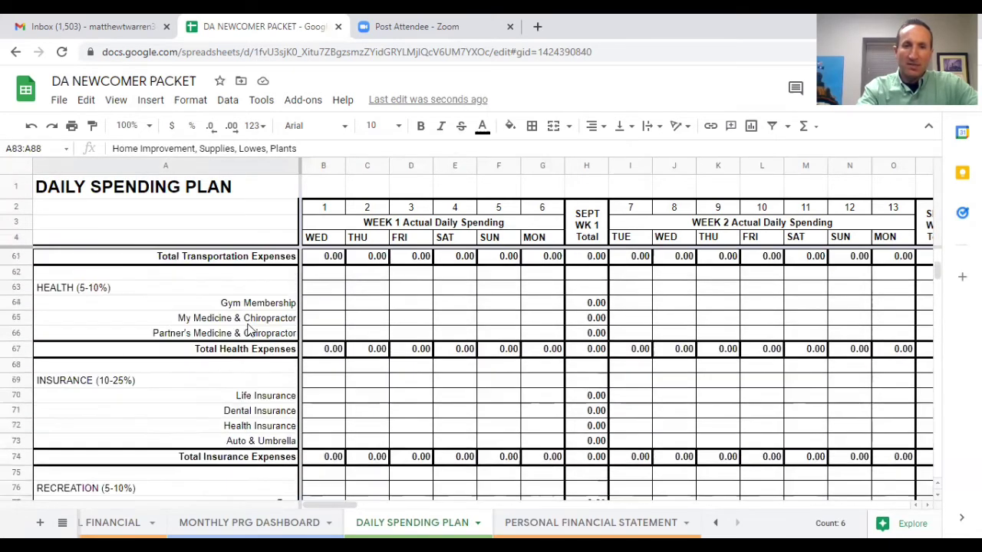
pyautogui.scroll(1, 249, 329)
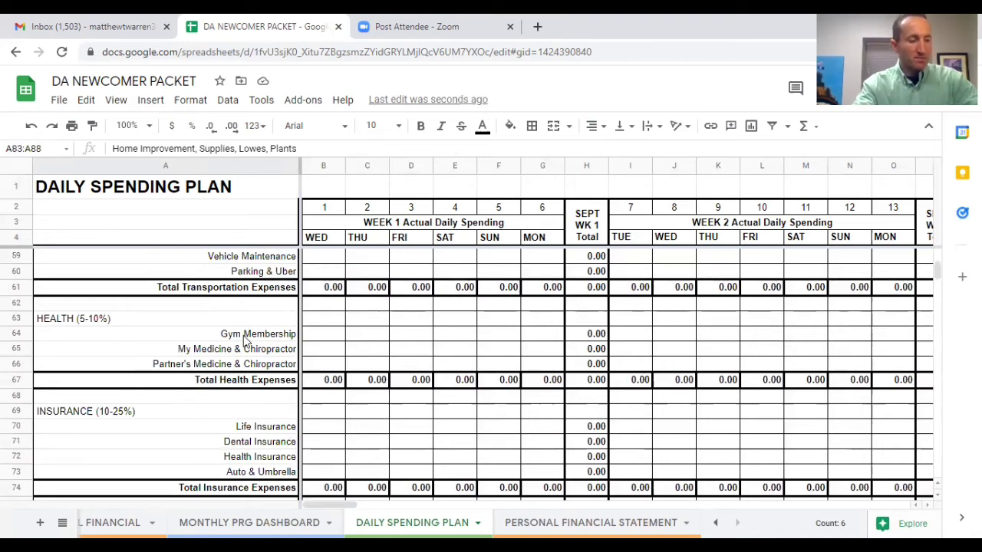
pyautogui.click(419, 337)
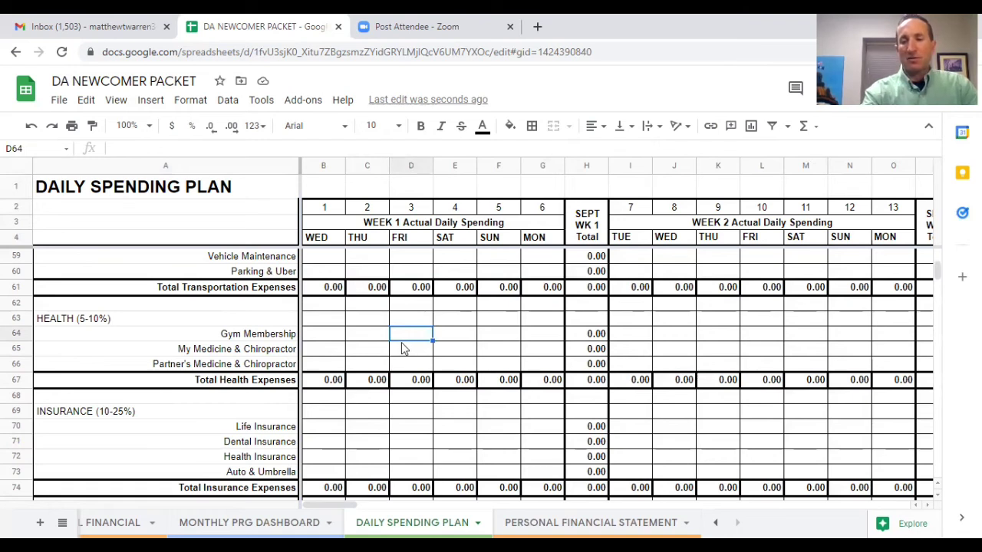
pyautogui.write('36')
pyautogui.press('Return')
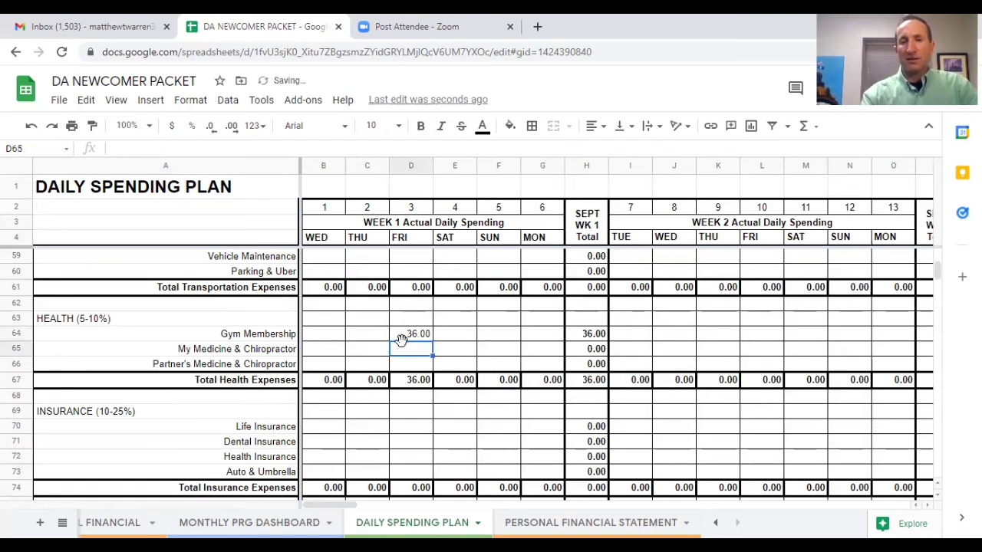
# Step: Add the note '$36 Stronghold 9/3/21' to the 36.00 gym entry in D64
pyautogui.rightClick(402, 334)
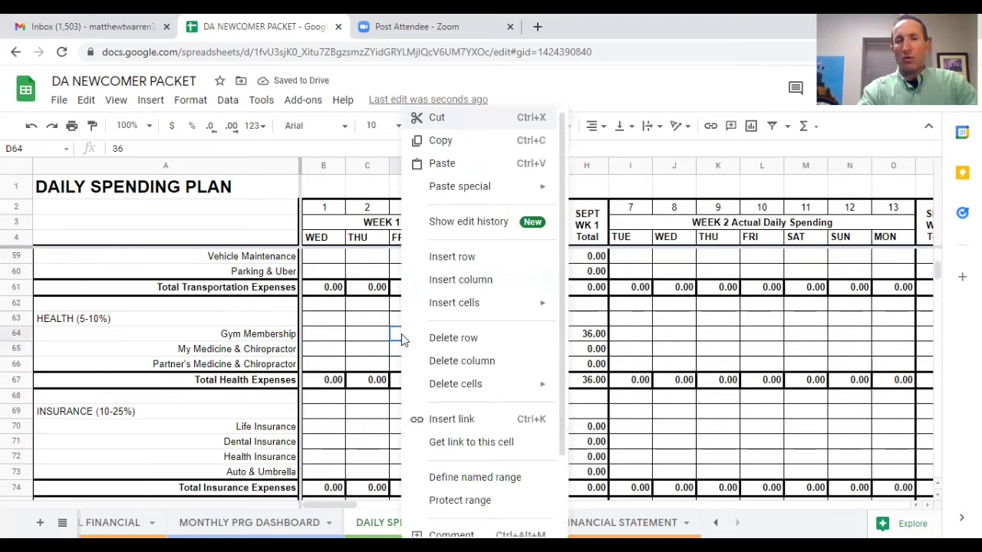
pyautogui.scroll(-2, 466, 383)
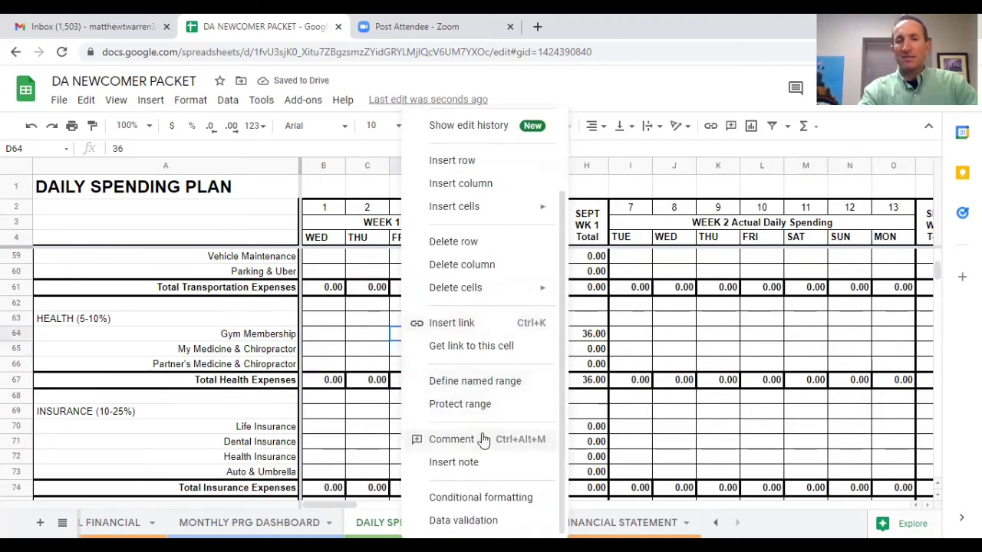
pyautogui.click(454, 463)
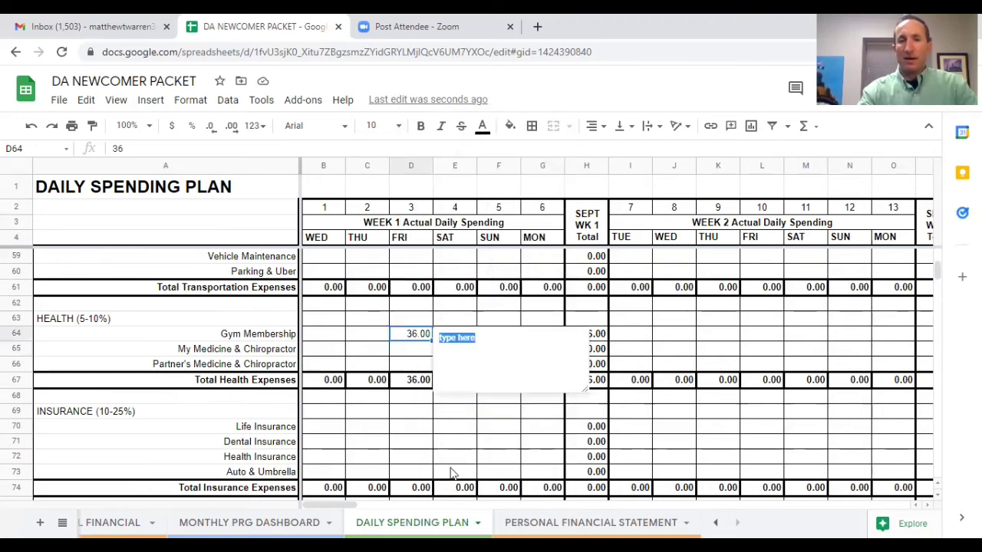
pyautogui.write('S')
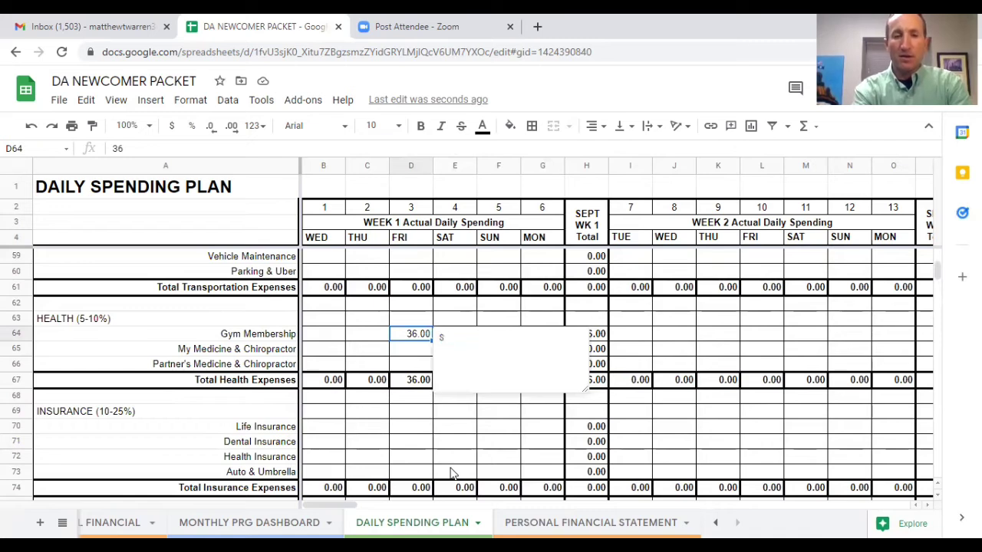
pyautogui.write('36 St')
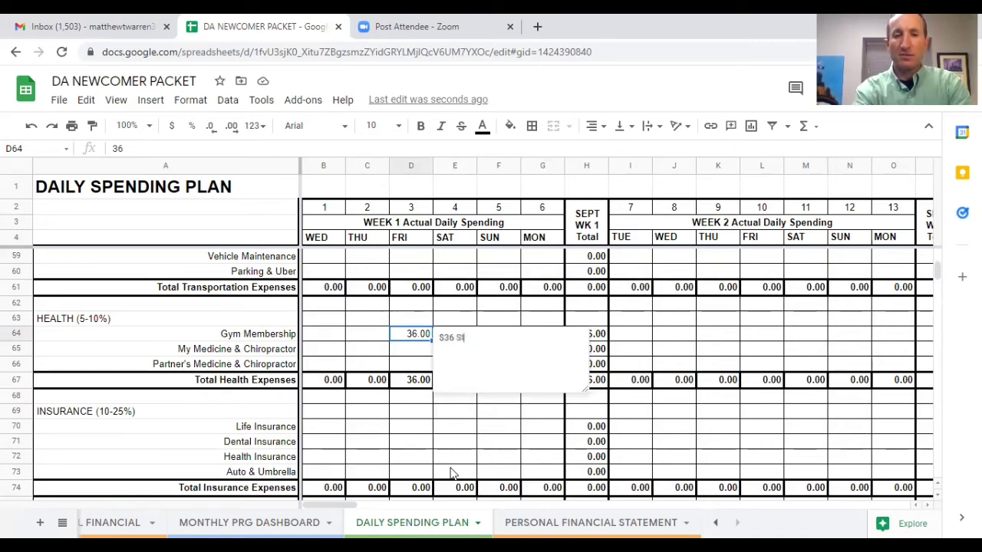
pyautogui.write('ronghold')
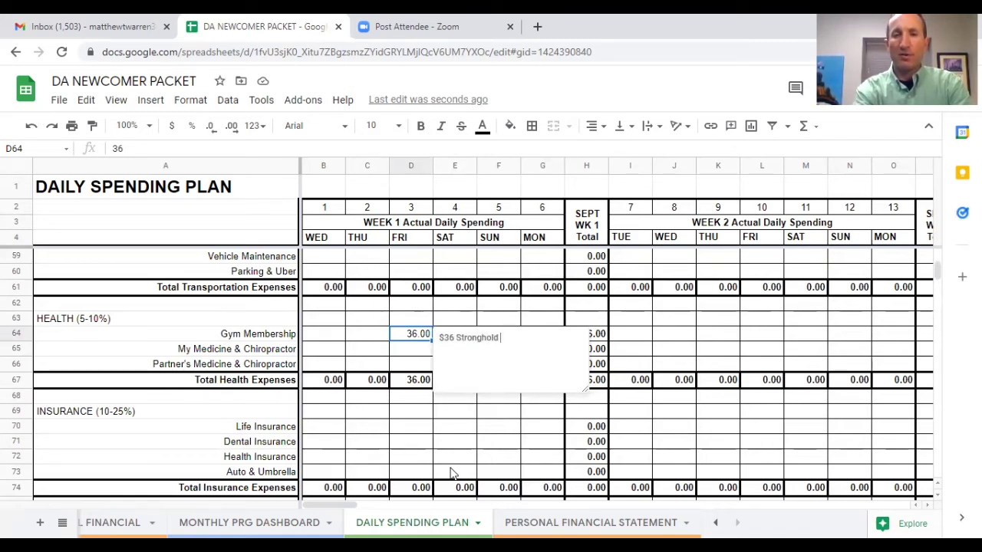
pyautogui.write(' 9/')
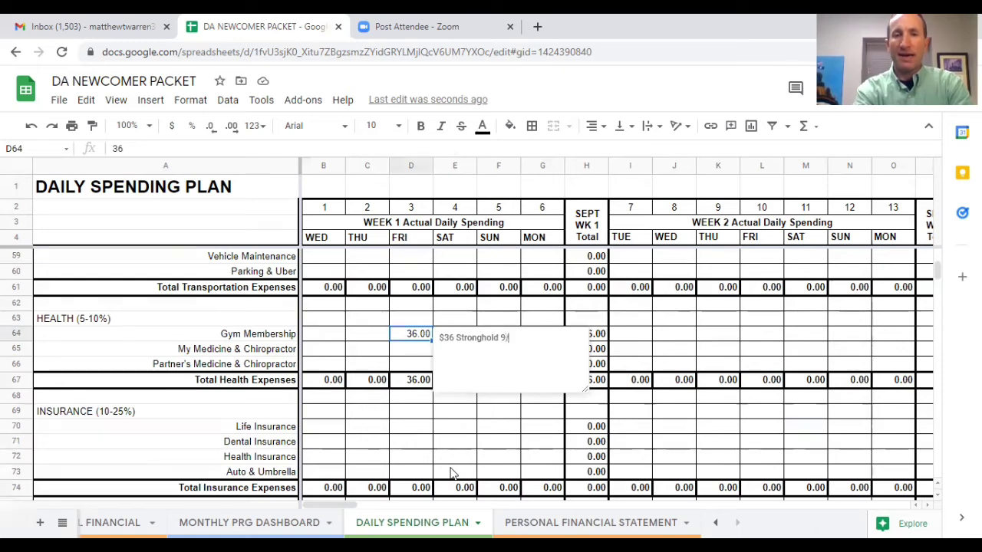
pyautogui.write('3/21')
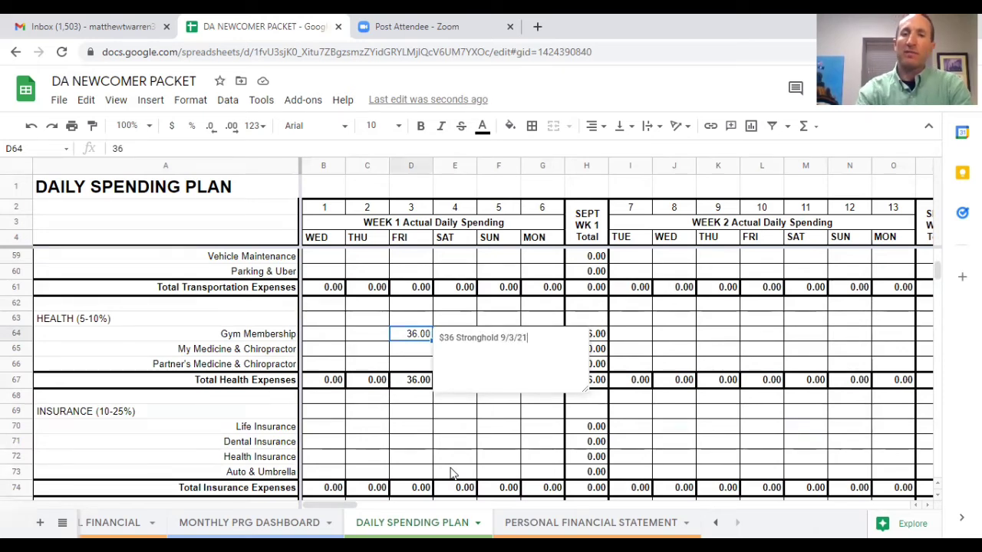
pyautogui.click(367, 426)
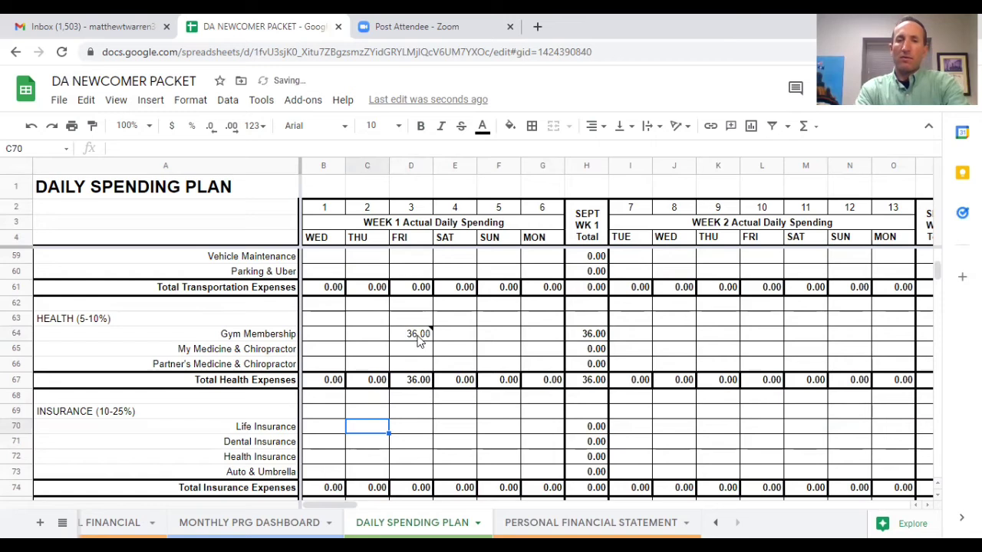
# Step: Remove the note from D64 and delete its 36 gym expense, returning health totals to 0.00
pyautogui.moveTo(421, 340)
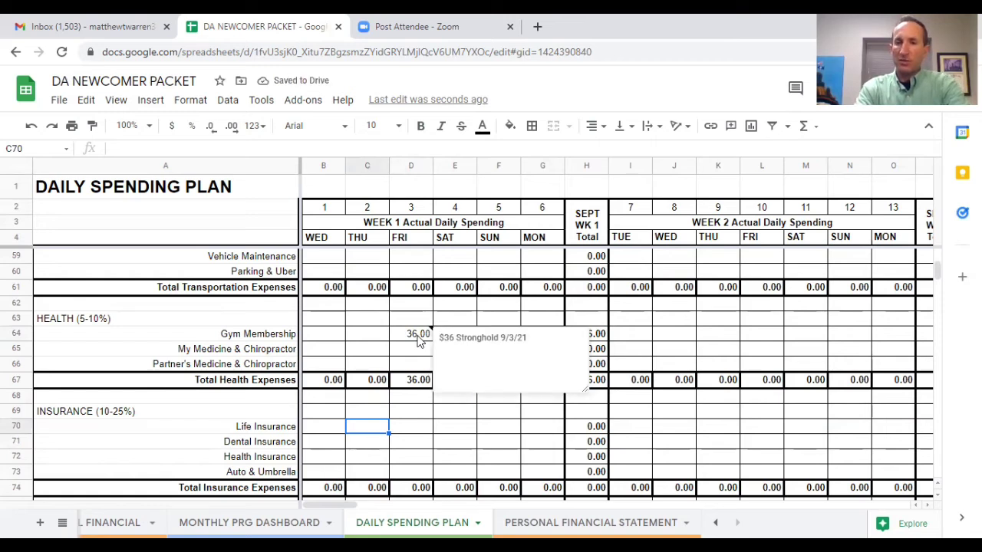
pyautogui.click(414, 337)
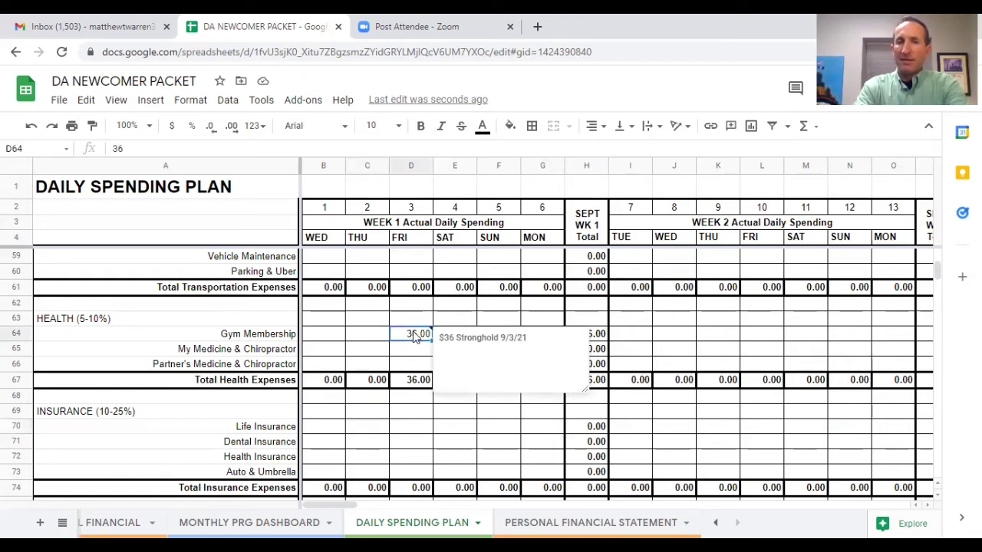
pyautogui.rightClick(414, 337)
pyautogui.scroll(-3, 456, 418)
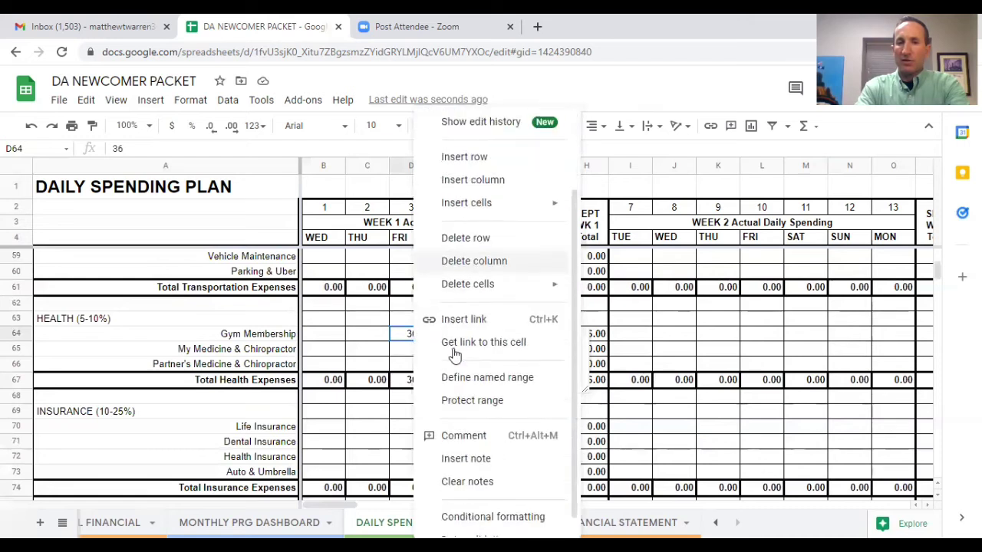
pyautogui.click(470, 462)
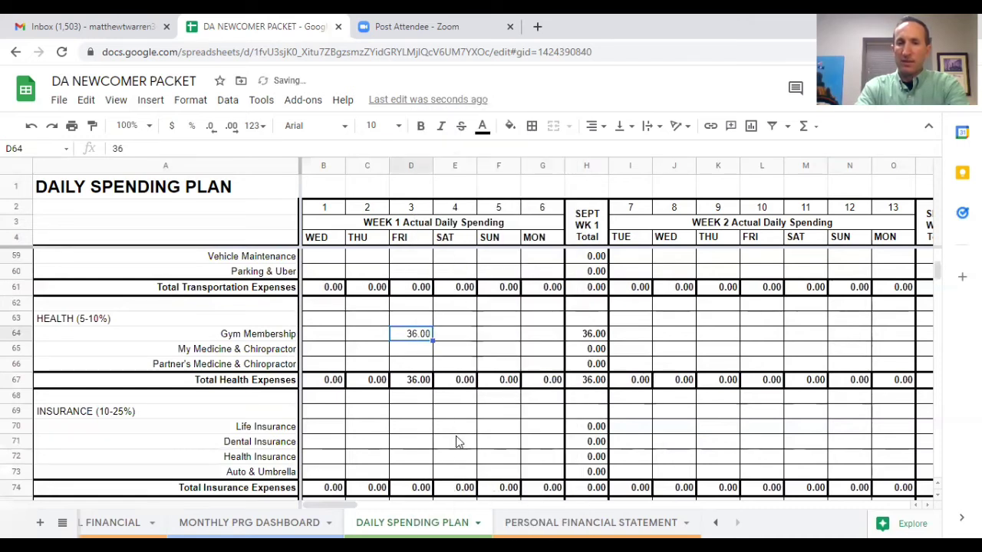
pyautogui.press('Delete')
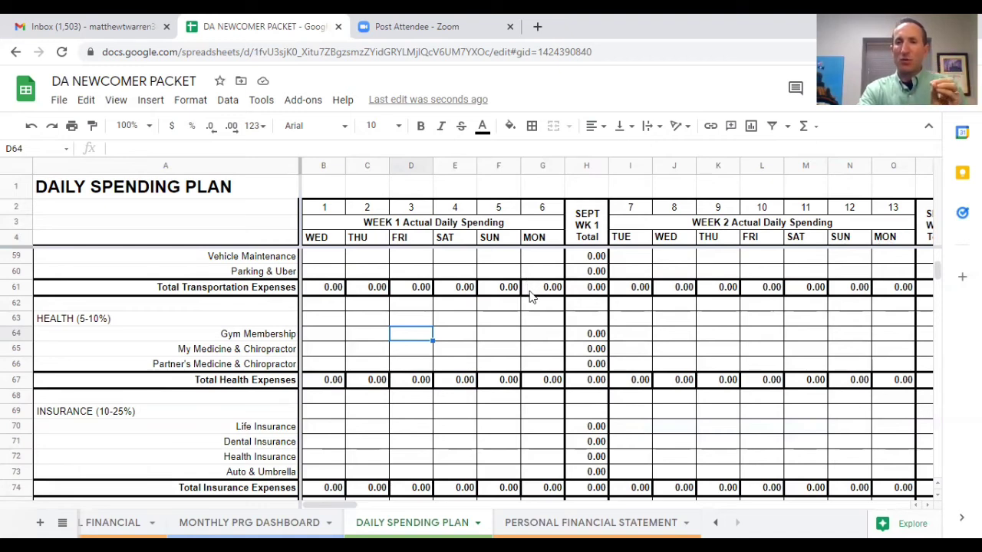
pyautogui.click(333, 214)
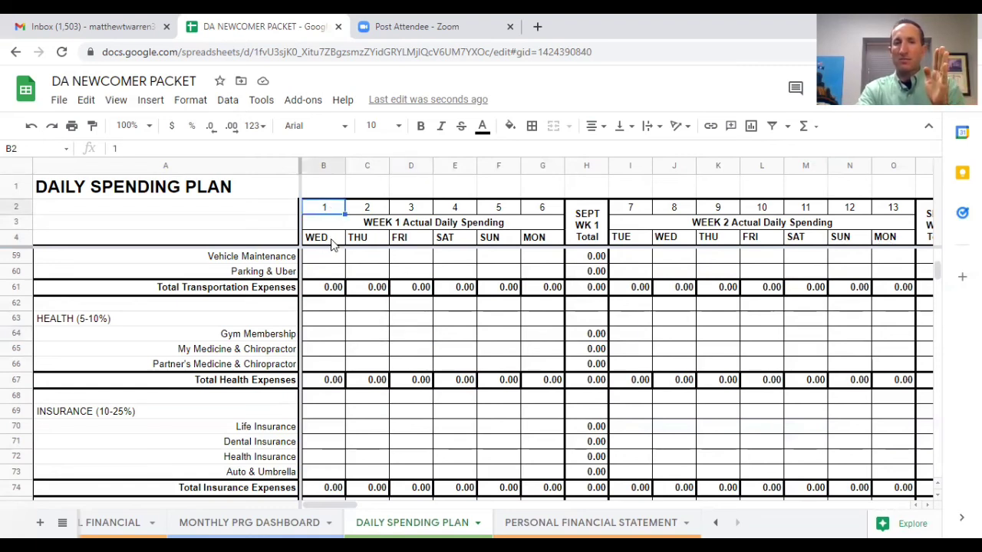
pyautogui.click(332, 239)
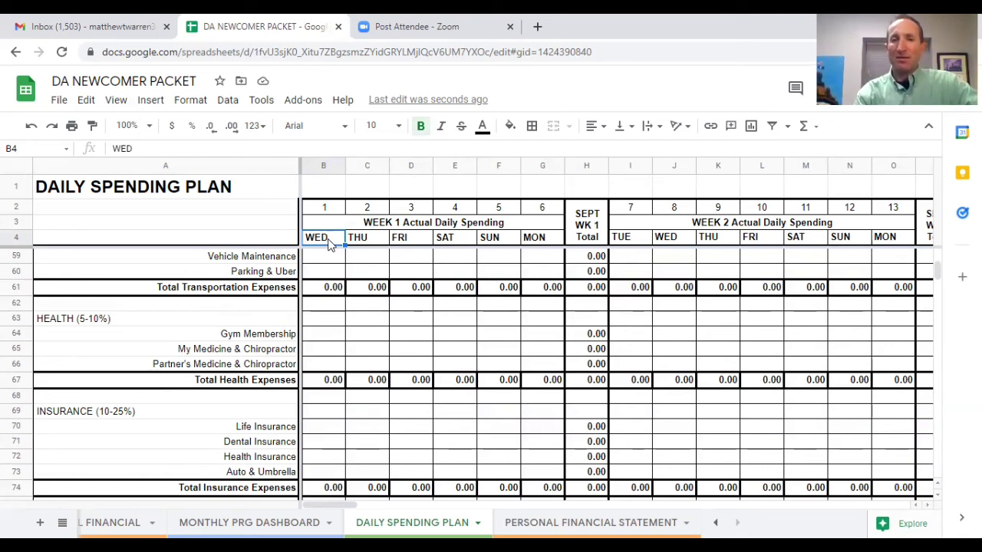
pyautogui.click(323, 210)
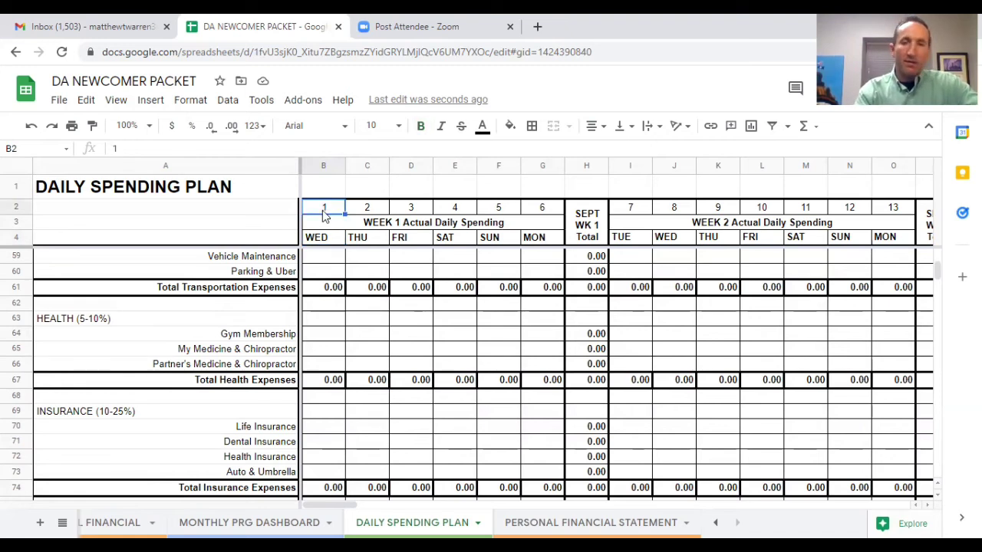
pyautogui.moveTo(322, 210); pyautogui.dragTo(539, 211)
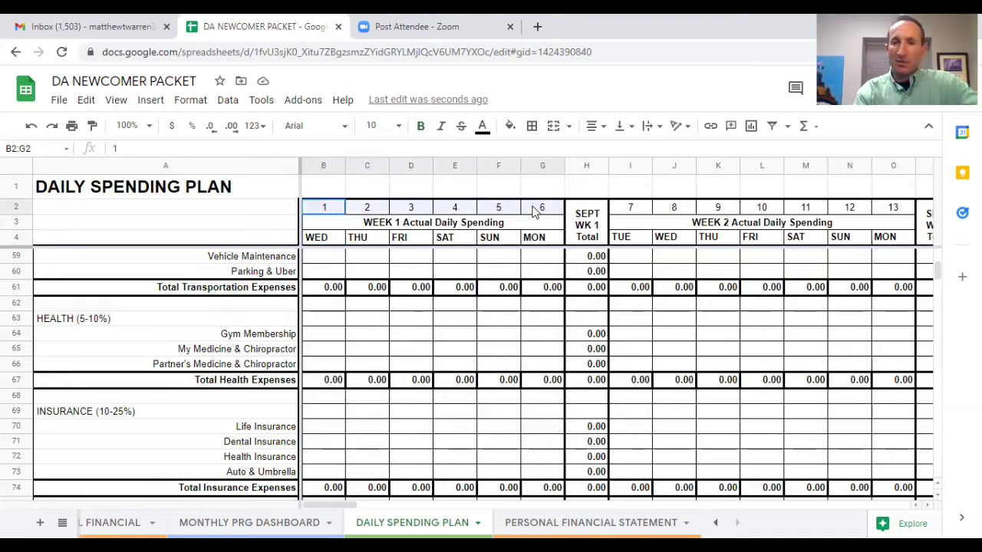
pyautogui.click(310, 240)
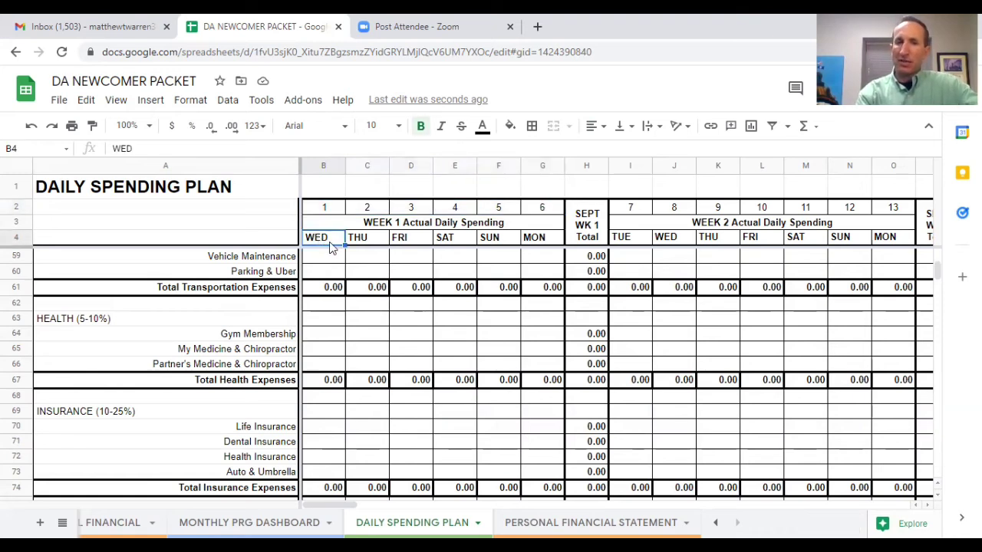
pyautogui.click(366, 244)
pyautogui.click(407, 241)
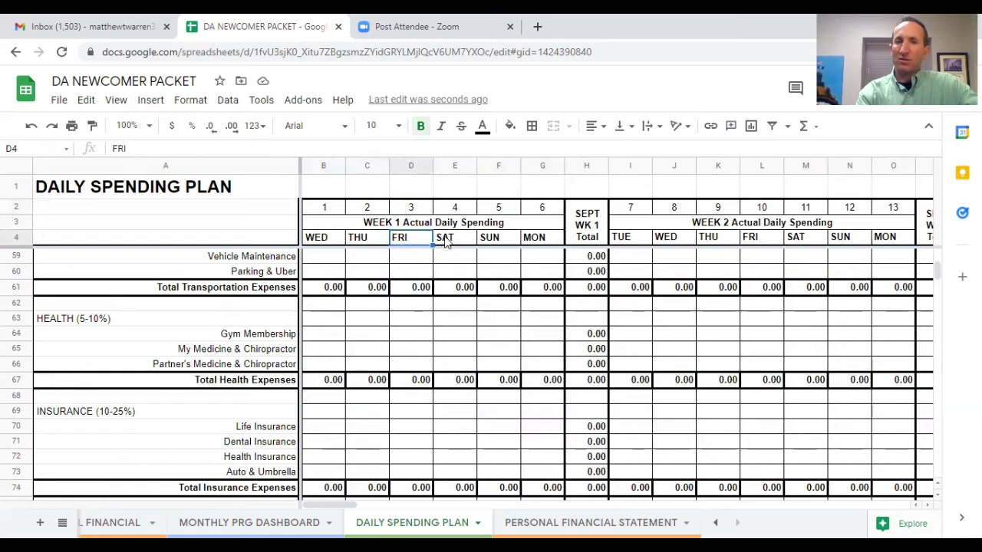
pyautogui.click(451, 241)
pyautogui.click(494, 240)
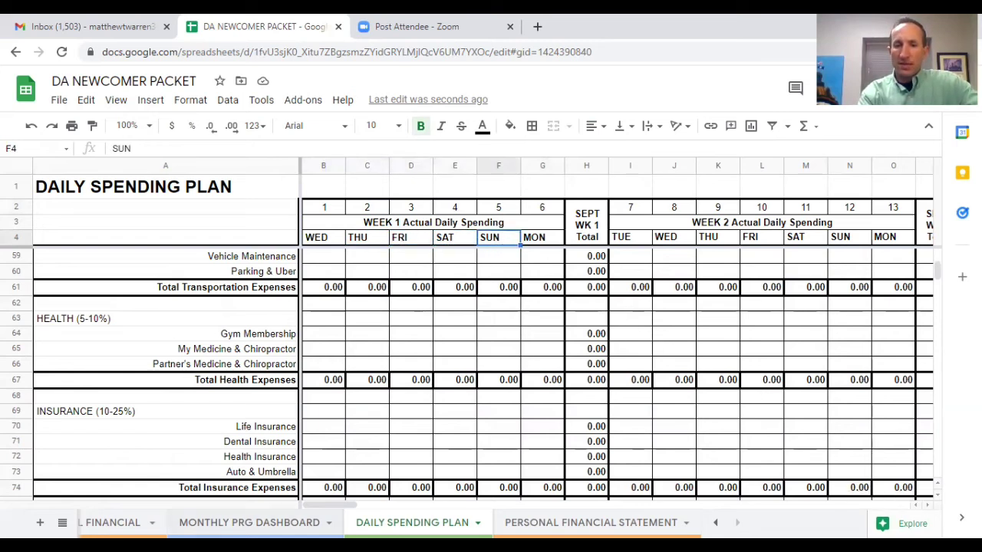
# Step: Scroll right to SEPT TOTAL ACTUAL, check AK60's Parking & Uber formula, then open MONTHLY PRG DASHBOARD
pyautogui.moveTo(341, 506); pyautogui.dragTo(352, 505)
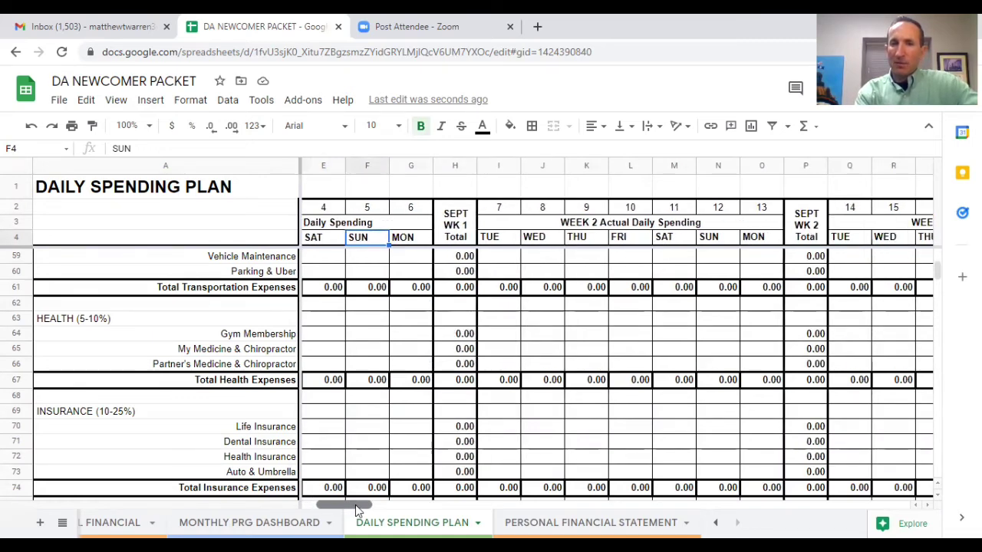
pyautogui.moveTo(355, 505); pyautogui.dragTo(441, 503)
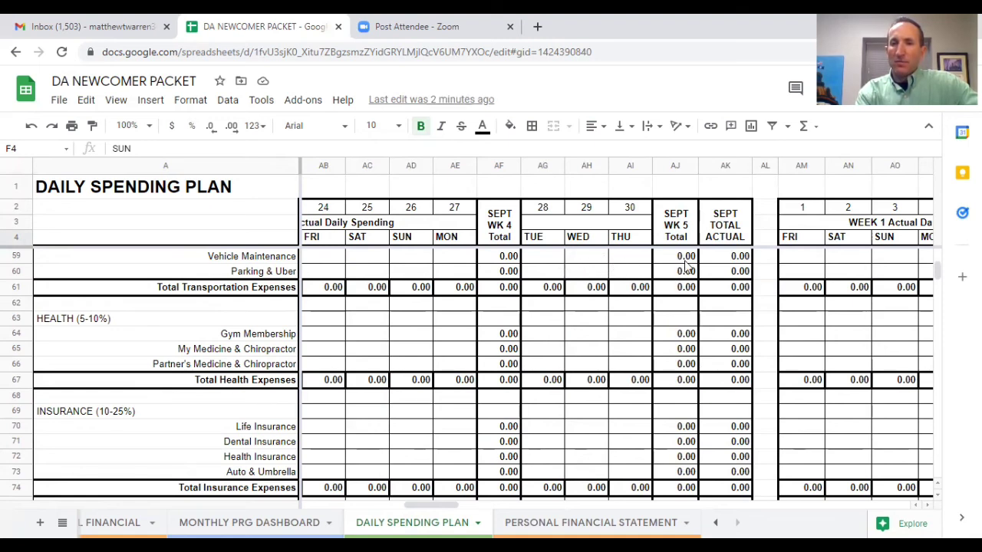
pyautogui.doubleClick(724, 275)
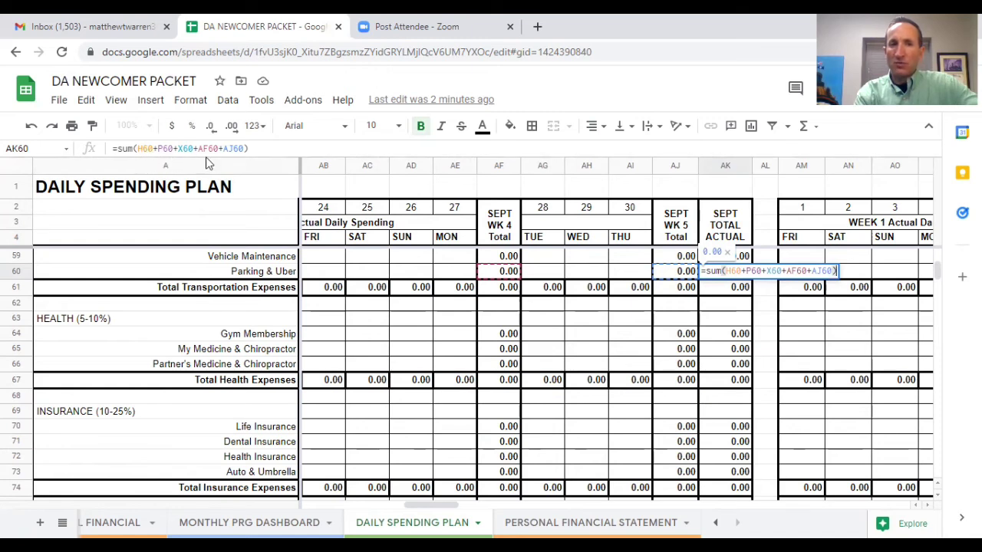
pyautogui.press('Return')
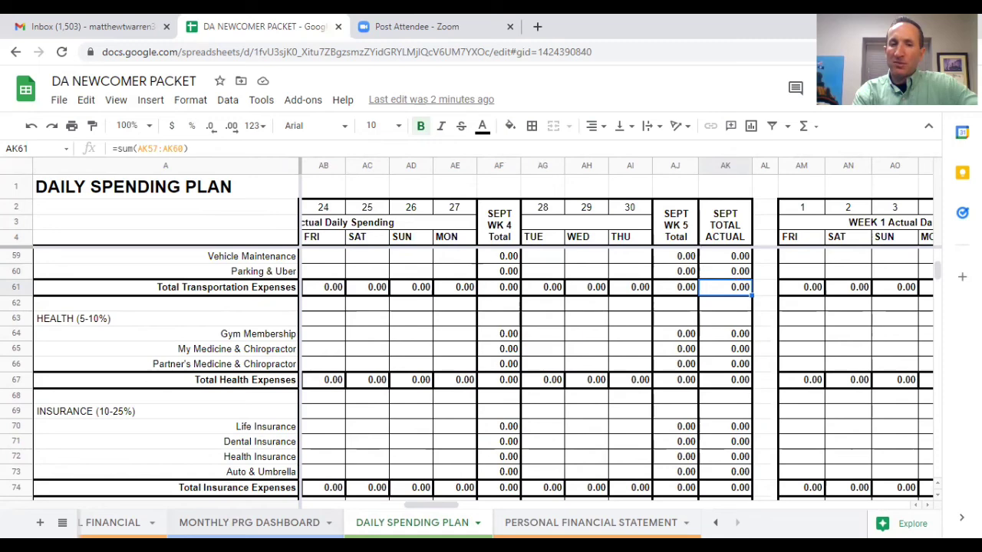
pyautogui.click(249, 523)
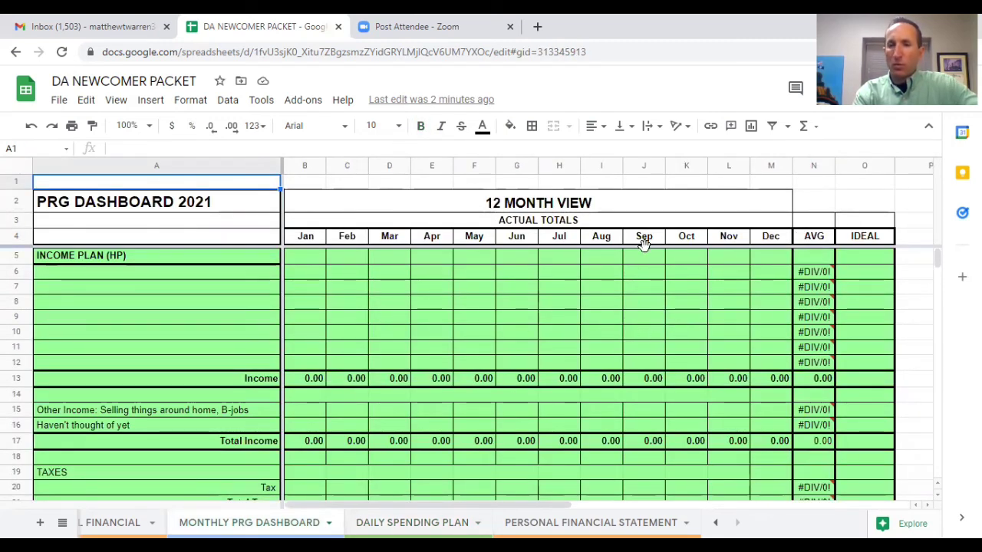
pyautogui.scroll(-4, 644, 383)
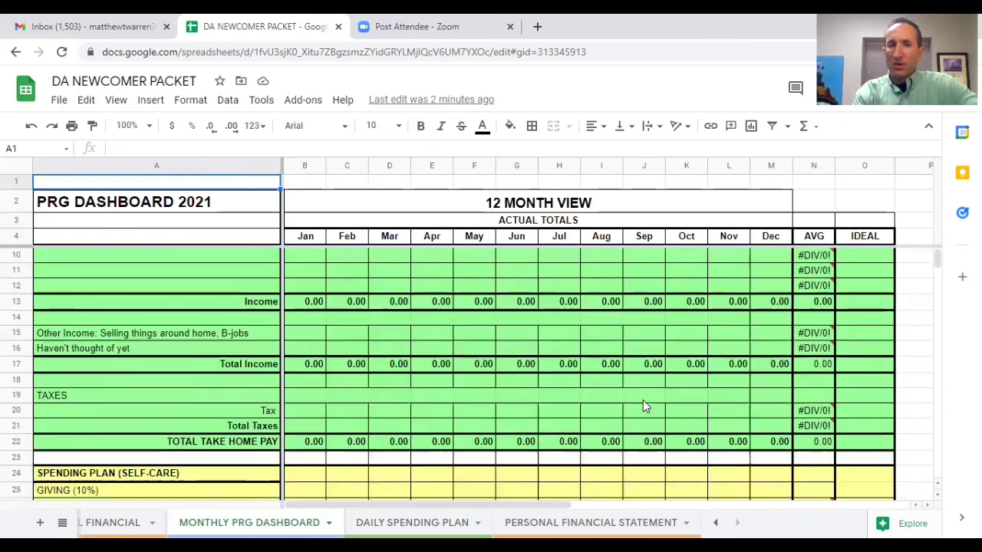
pyautogui.scroll(-2, 643, 402)
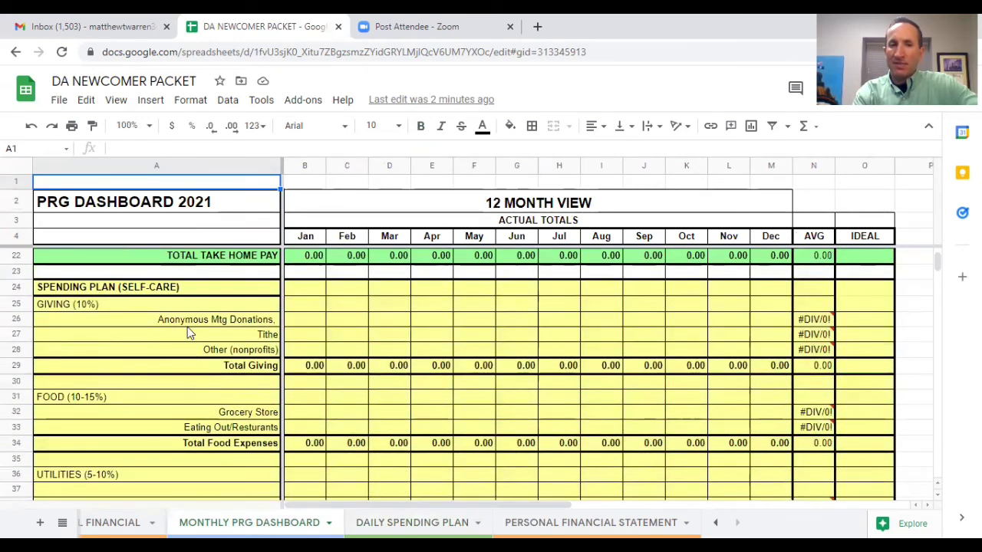
pyautogui.scroll(-6, 206, 337)
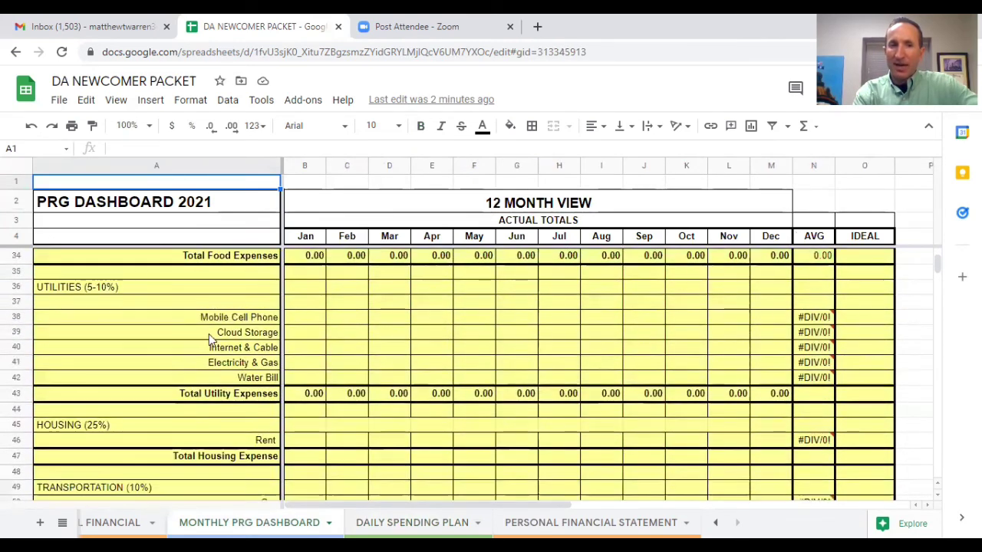
pyautogui.scroll(-2, 213, 336)
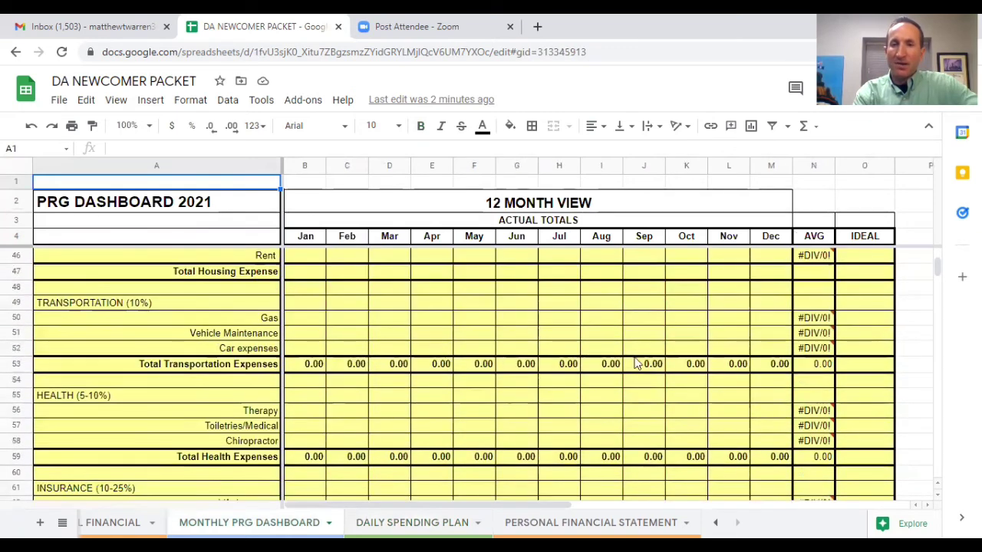
pyautogui.click(642, 321)
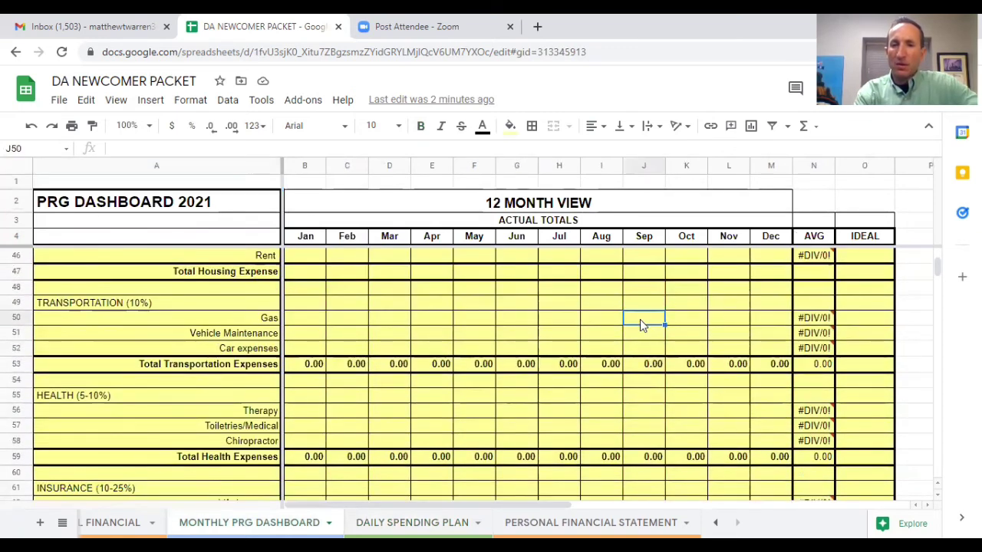
pyautogui.click(638, 332)
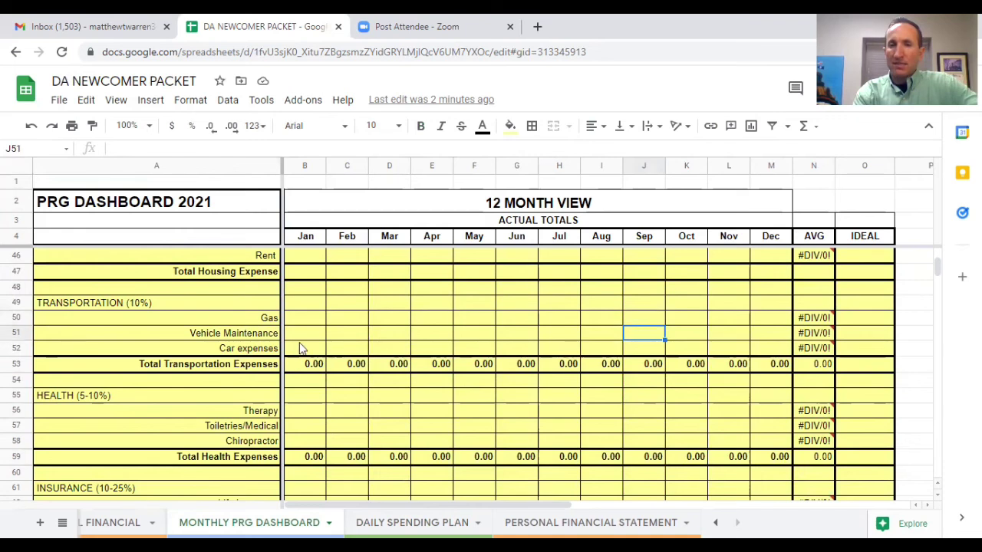
pyautogui.click(623, 349)
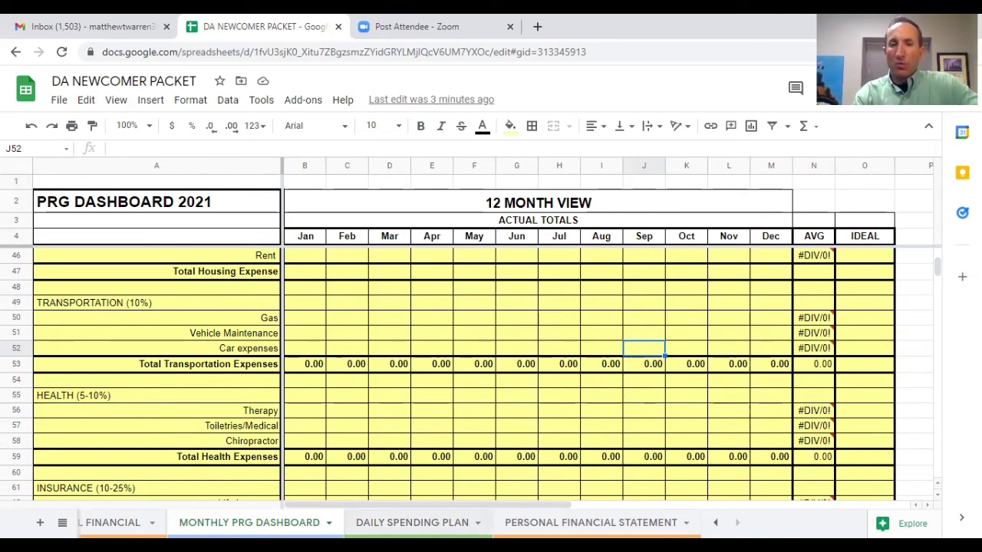
pyautogui.click(412, 522)
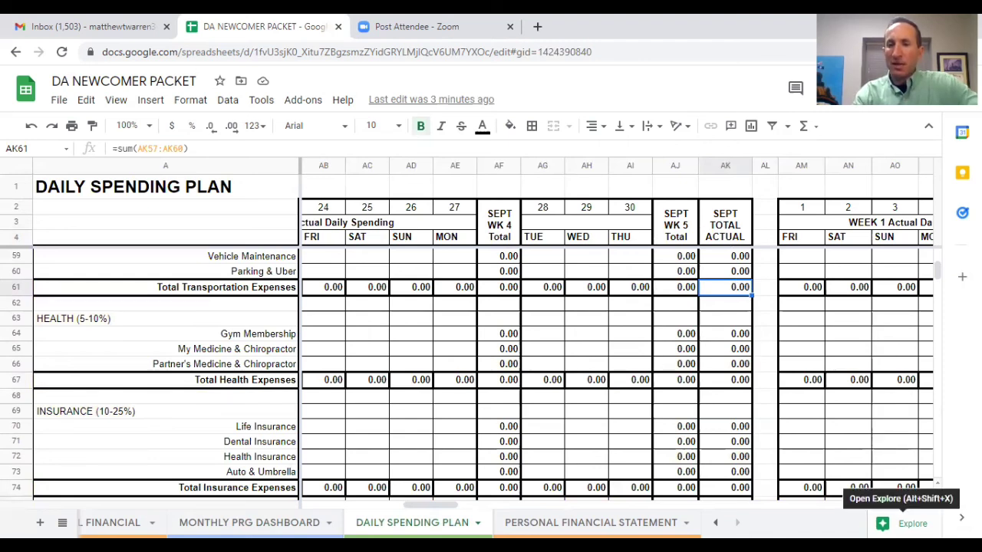
# Step: Scroll right past October's Vehicle Maintenance cells to Week 5 (days 28–31) and OCT TOTAL ACTUAL
pyautogui.moveTo(451, 509); pyautogui.dragTo(494, 511)
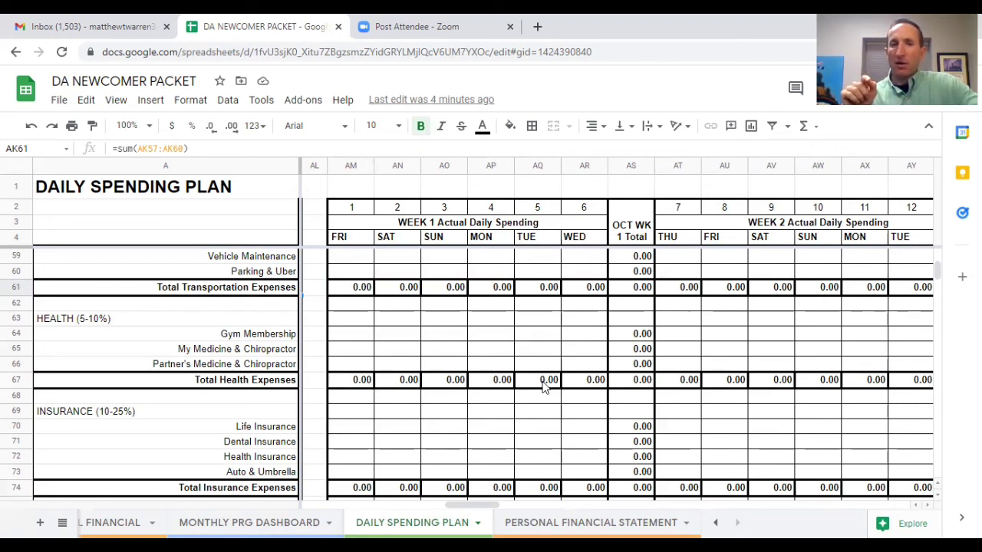
pyautogui.click(536, 257)
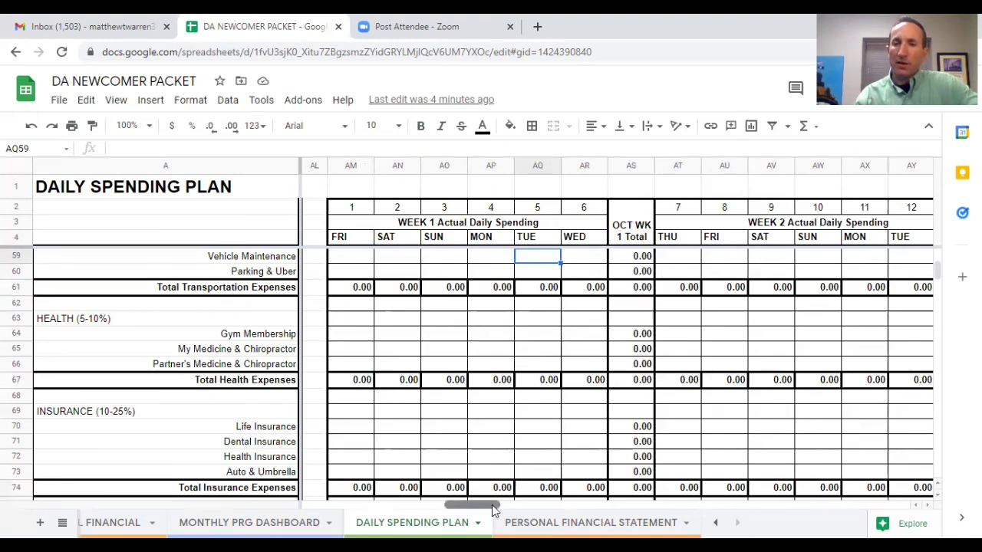
pyautogui.moveTo(502, 504); pyautogui.dragTo(606, 506)
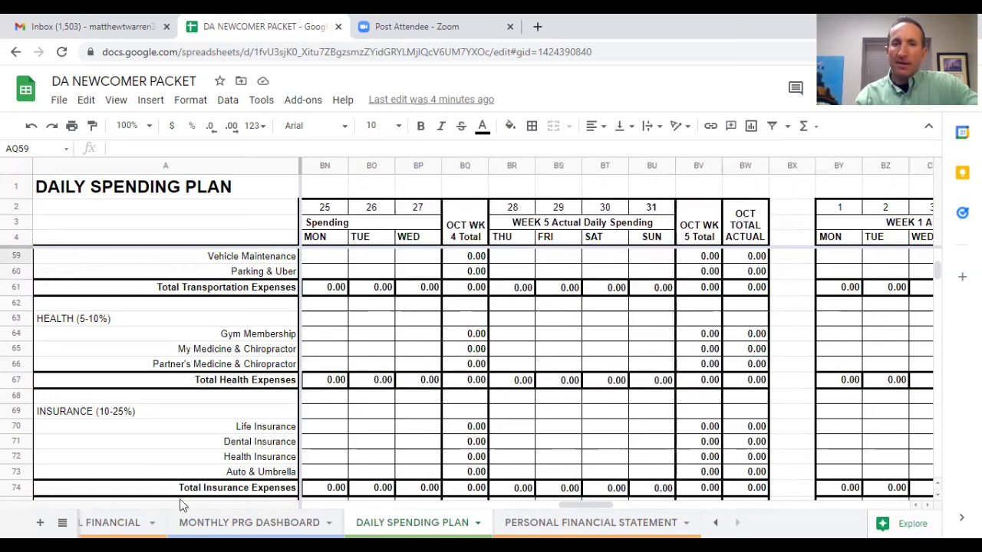
# Step: On MONTHLY PRG DASHBOARD, check October's Recreation and Pets cells, then scroll back to Utility totals
pyautogui.click(249, 522)
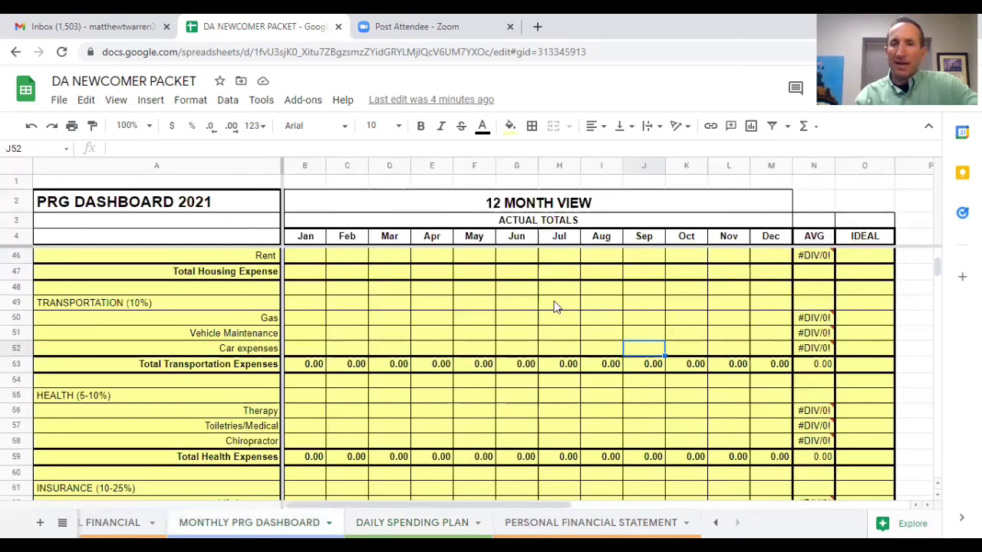
pyautogui.scroll(-5, 680, 342)
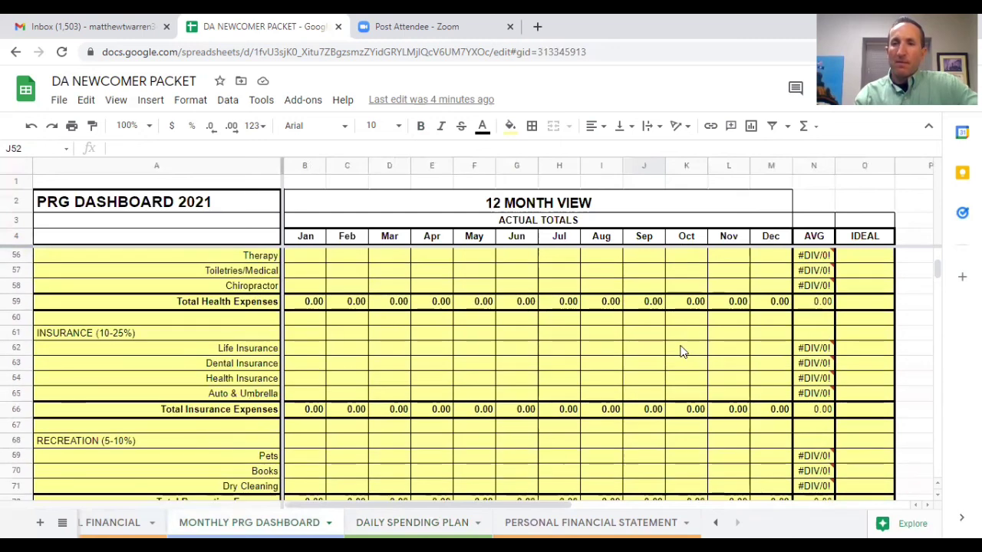
pyautogui.click(683, 352)
pyautogui.click(683, 382)
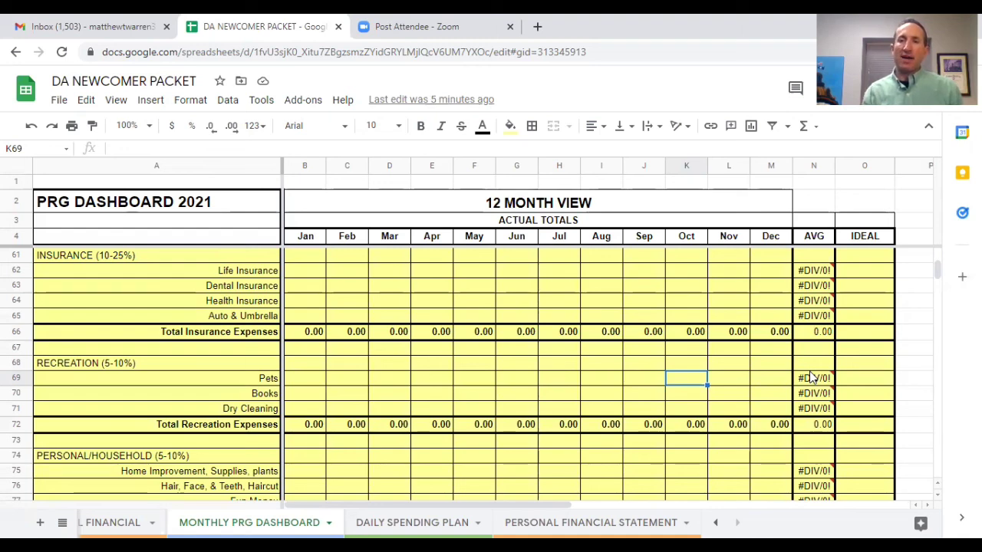
pyautogui.scroll(5, 616, 412)
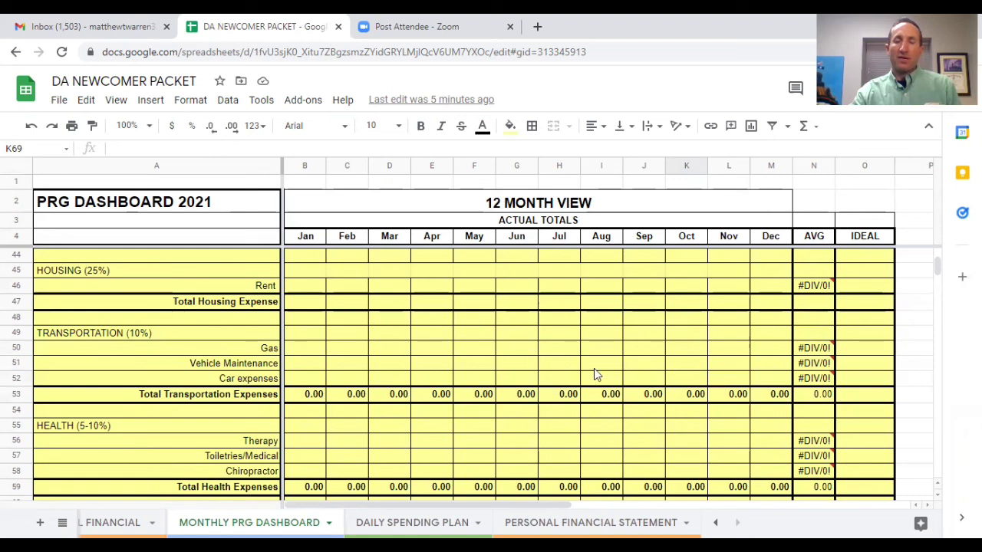
pyautogui.scroll(2, 597, 371)
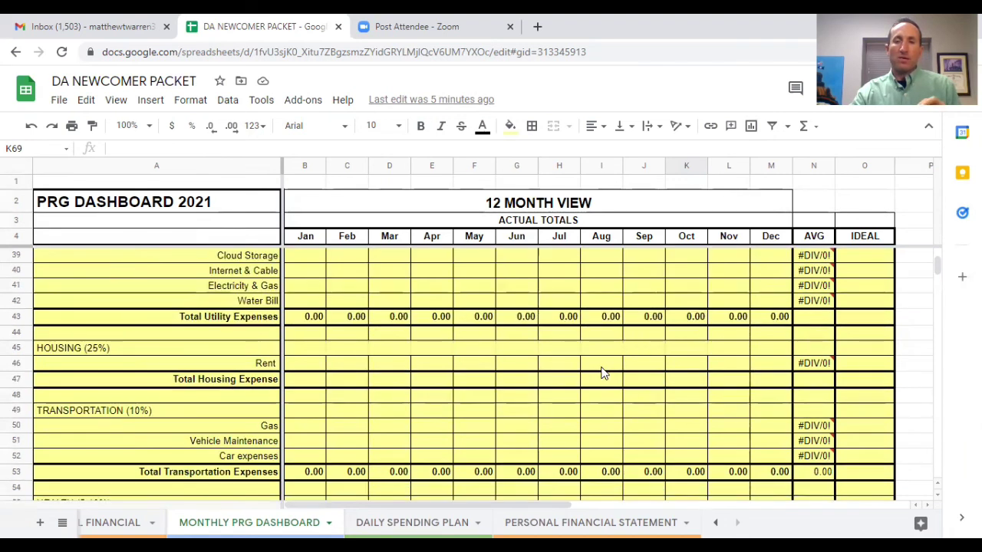